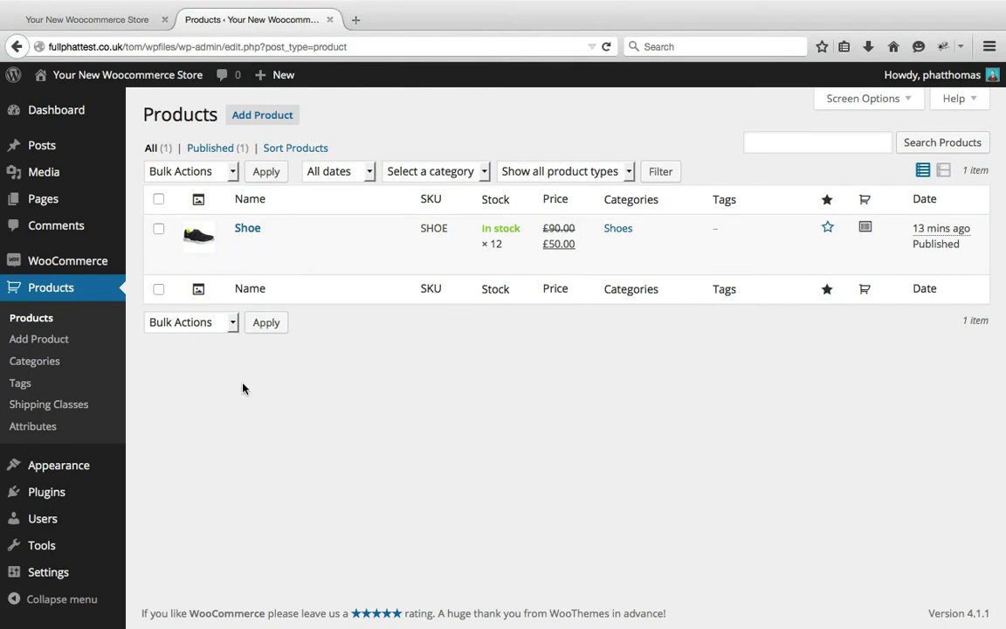
Go to the product attributes page and enter Colour as the name of a new attribute
{"action": "left_click", "coordinate": [71, 435]}
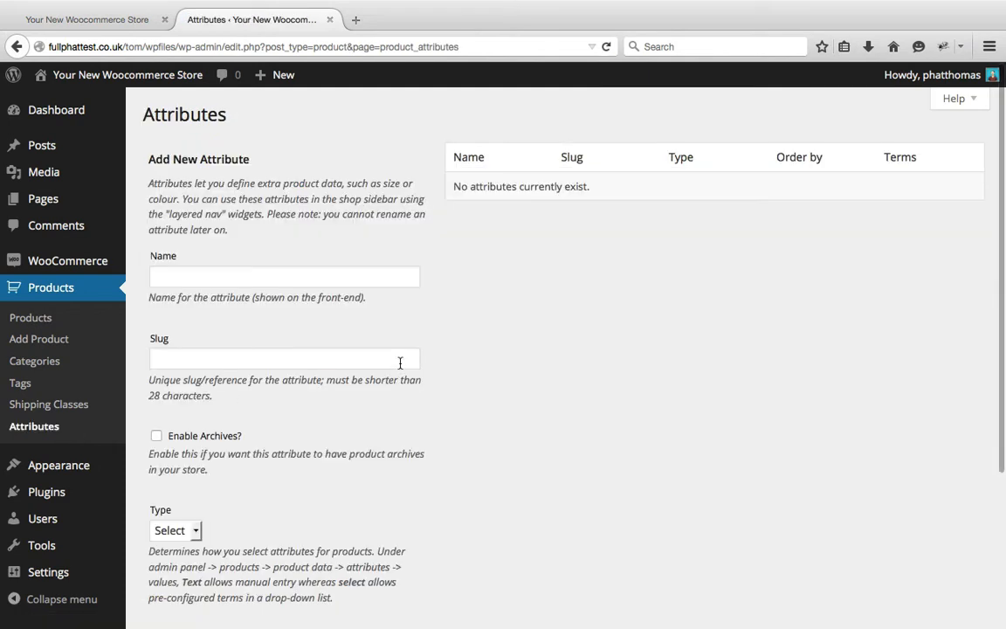
{"action": "left_click", "coordinate": [372, 275]}
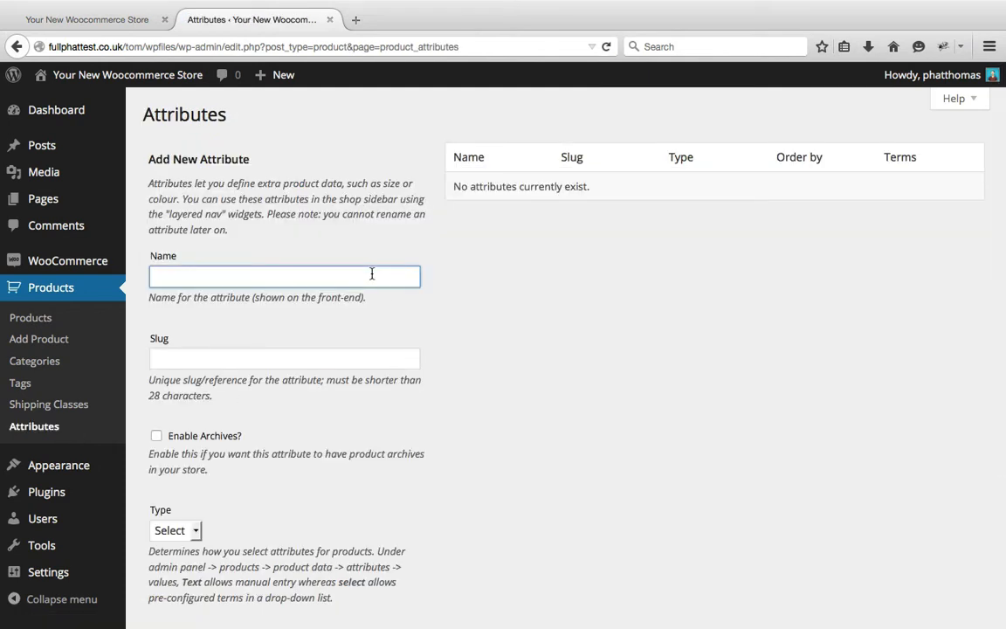
{"action": "type", "text": "Colour"}
{"action": "scroll", "coordinate": [457, 284], "scroll_direction": "down", "scroll_amount": 3}
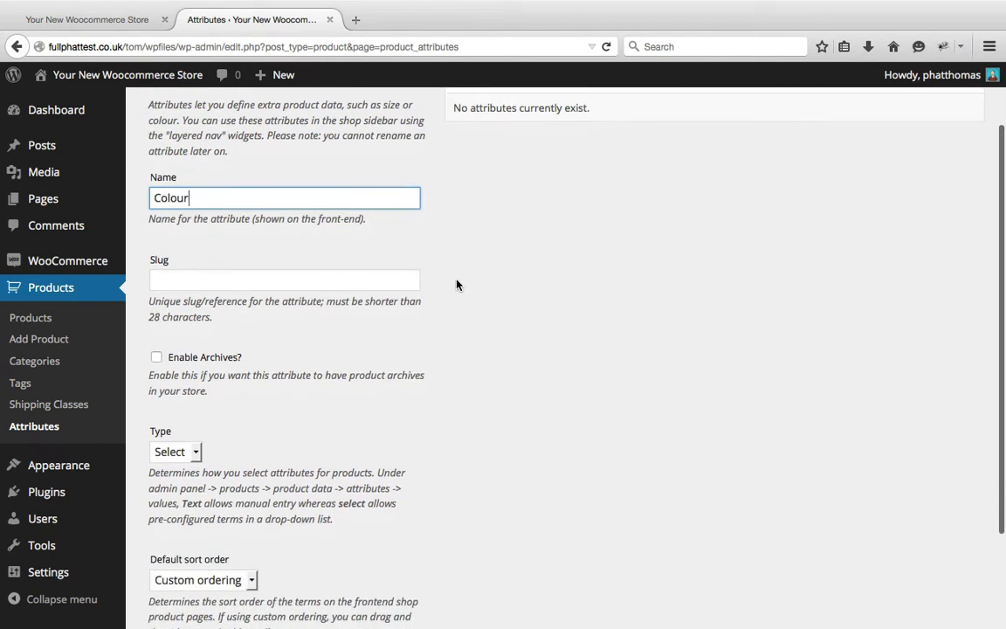
{"action": "scroll", "coordinate": [416, 221], "scroll_direction": "up", "scroll_amount": 3}
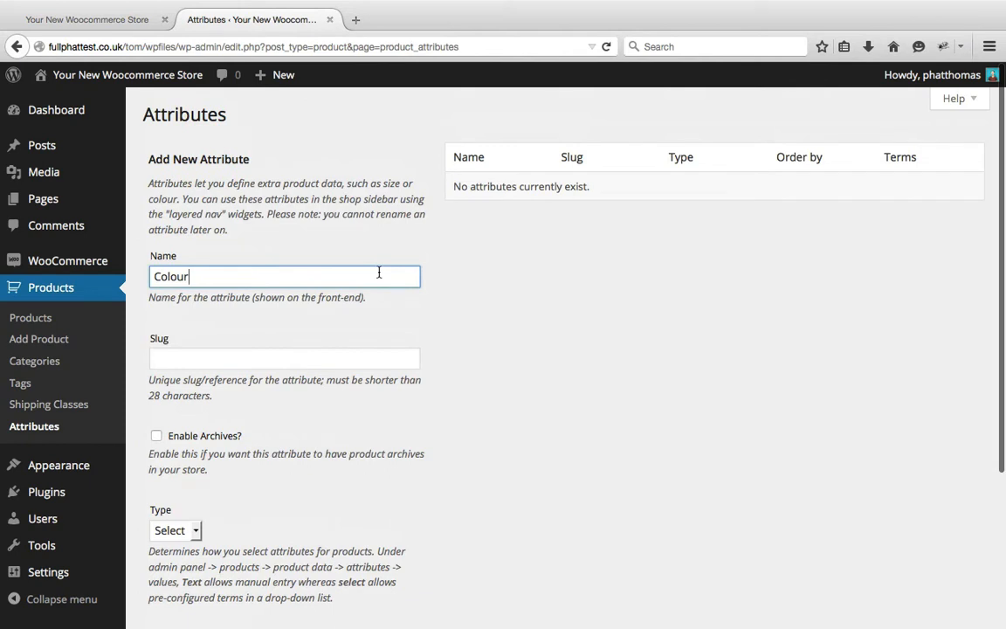
{"action": "scroll", "coordinate": [455, 292], "scroll_direction": "down", "scroll_amount": 4}
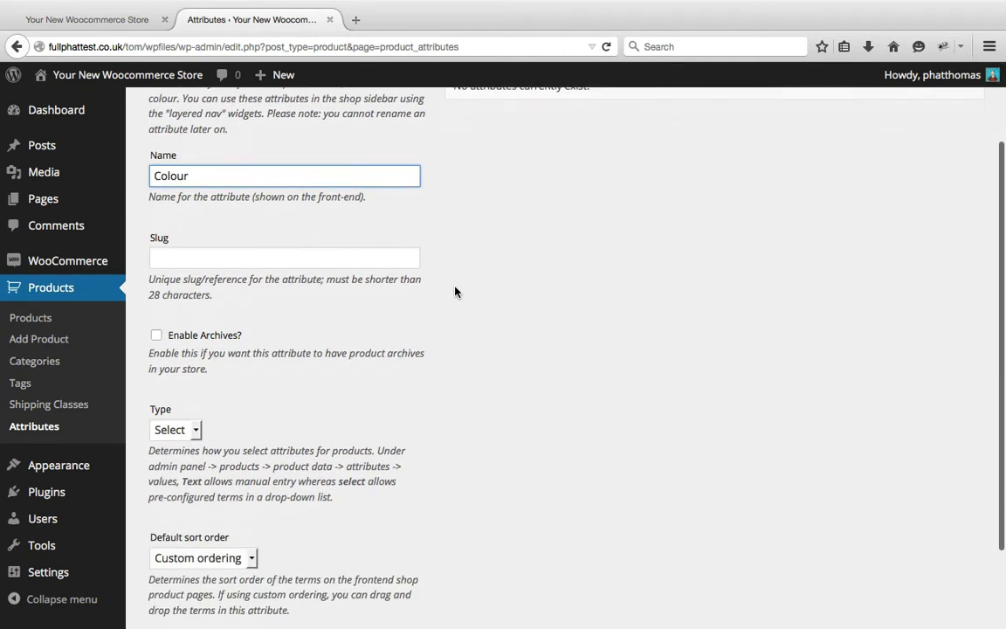
Add the Colour attribute with an empty slug, type Select and Custom ordering as the default sort order
{"action": "left_click", "coordinate": [373, 246]}
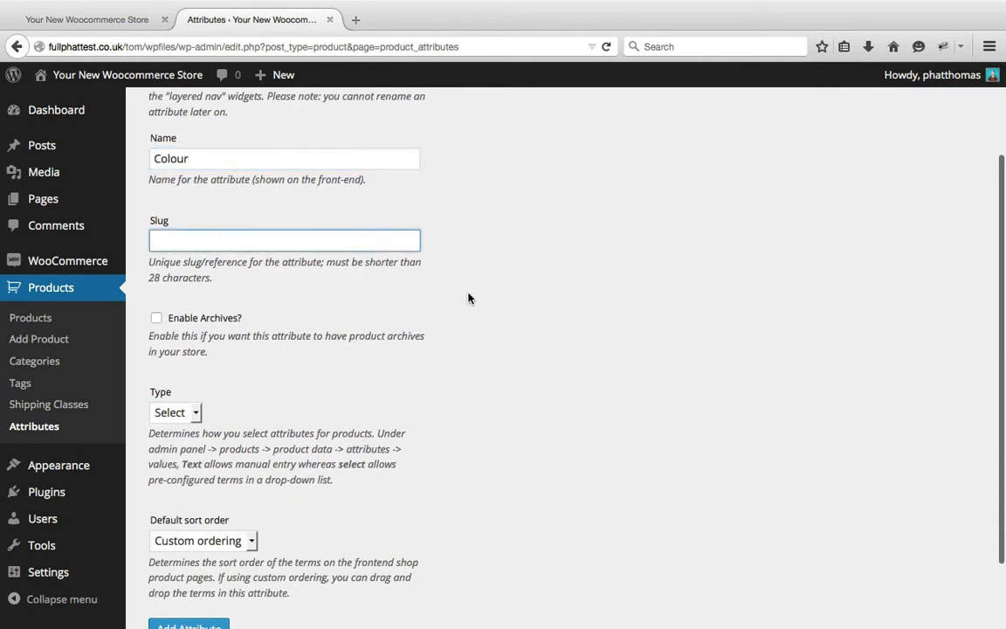
{"action": "scroll", "coordinate": [469, 297], "scroll_direction": "down", "scroll_amount": 2}
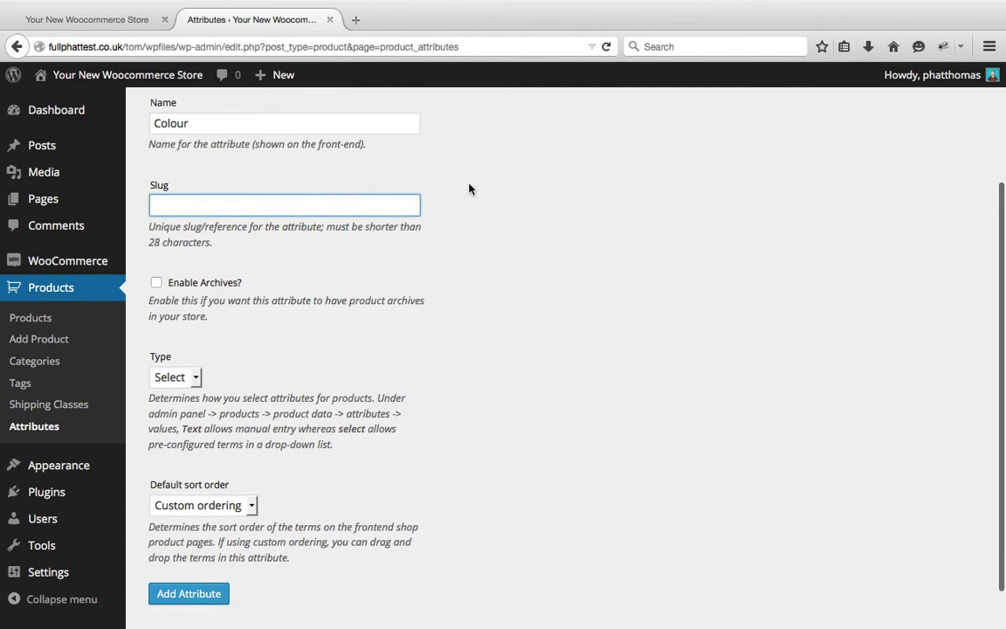
{"action": "scroll", "coordinate": [459, 265], "scroll_direction": "down", "scroll_amount": 2}
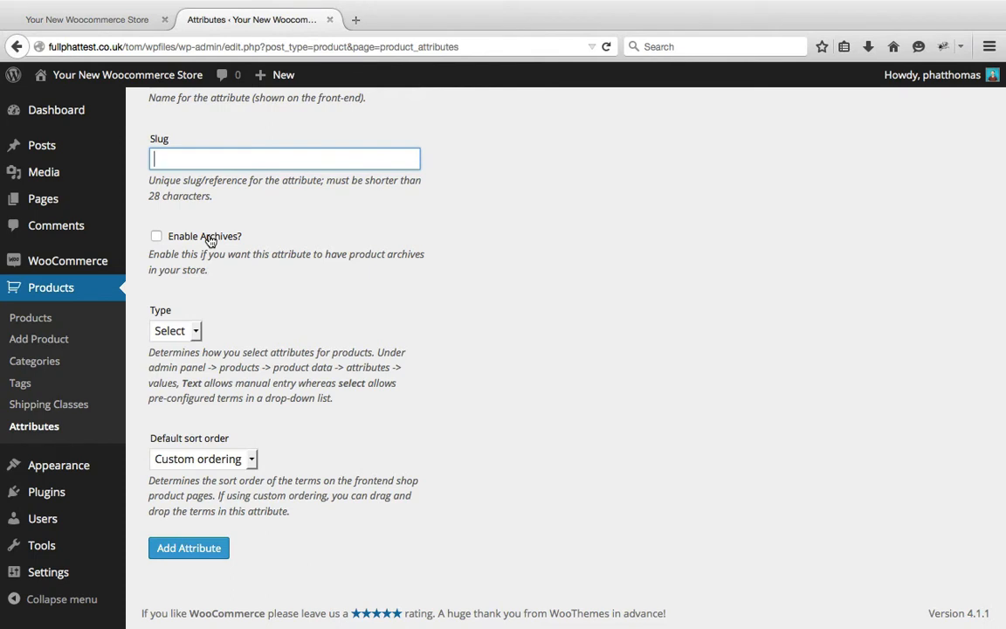
{"action": "left_click", "coordinate": [196, 331]}
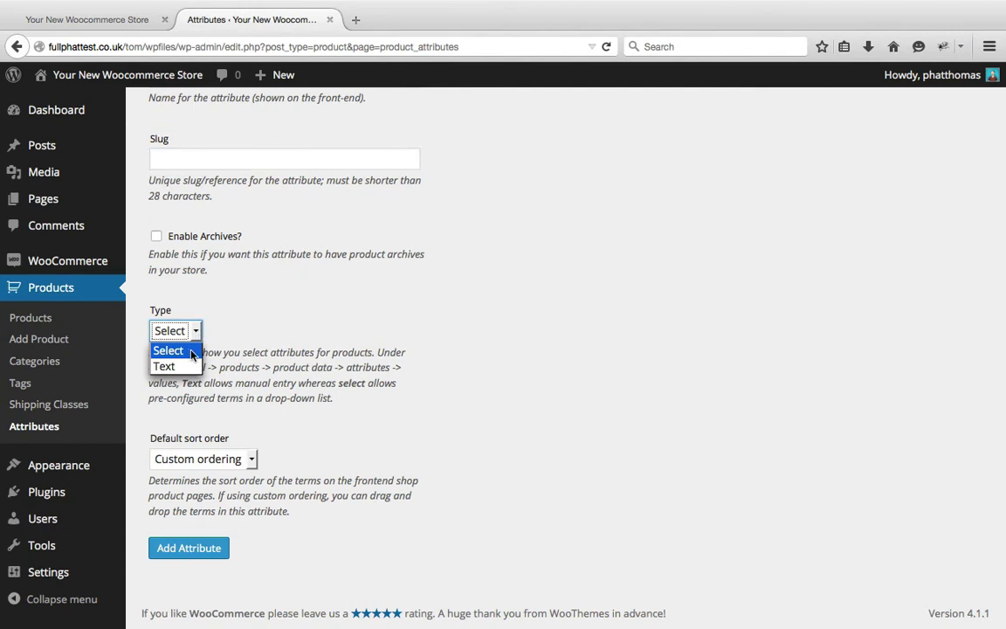
{"action": "left_click", "coordinate": [304, 328]}
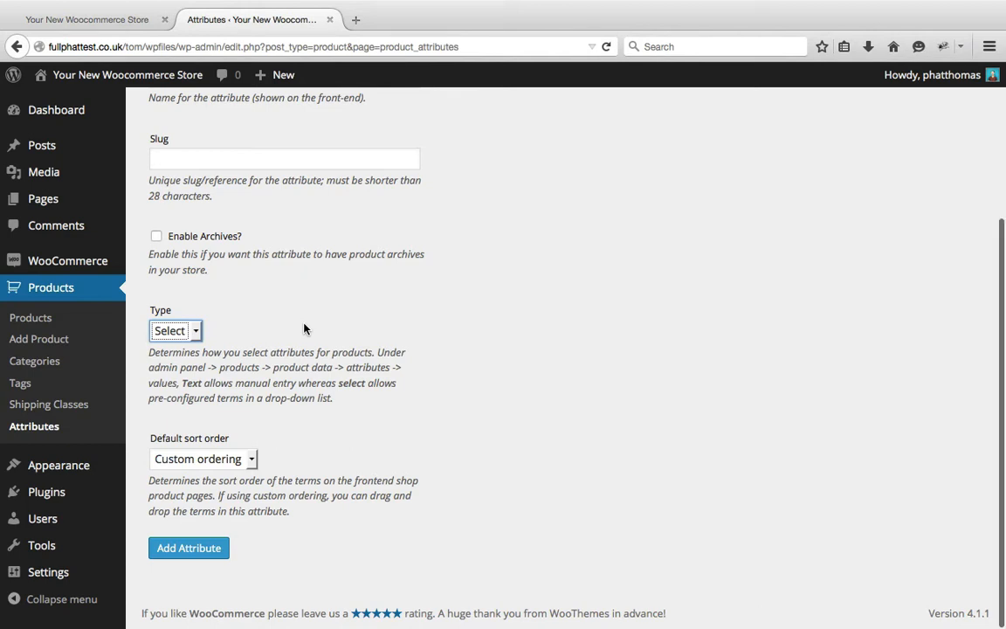
{"action": "left_click", "coordinate": [251, 457]}
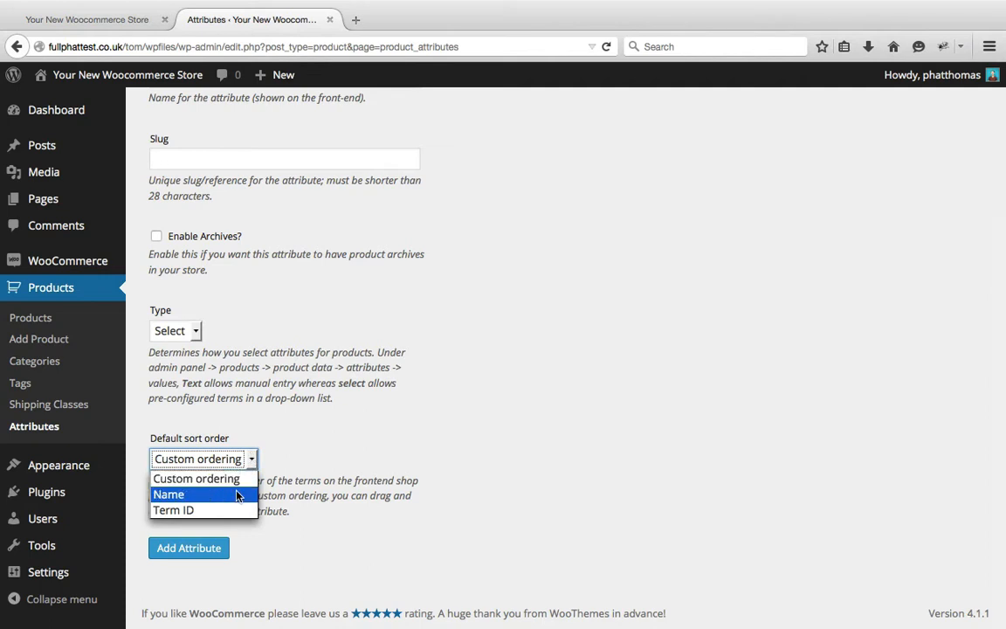
{"action": "left_click", "coordinate": [401, 494]}
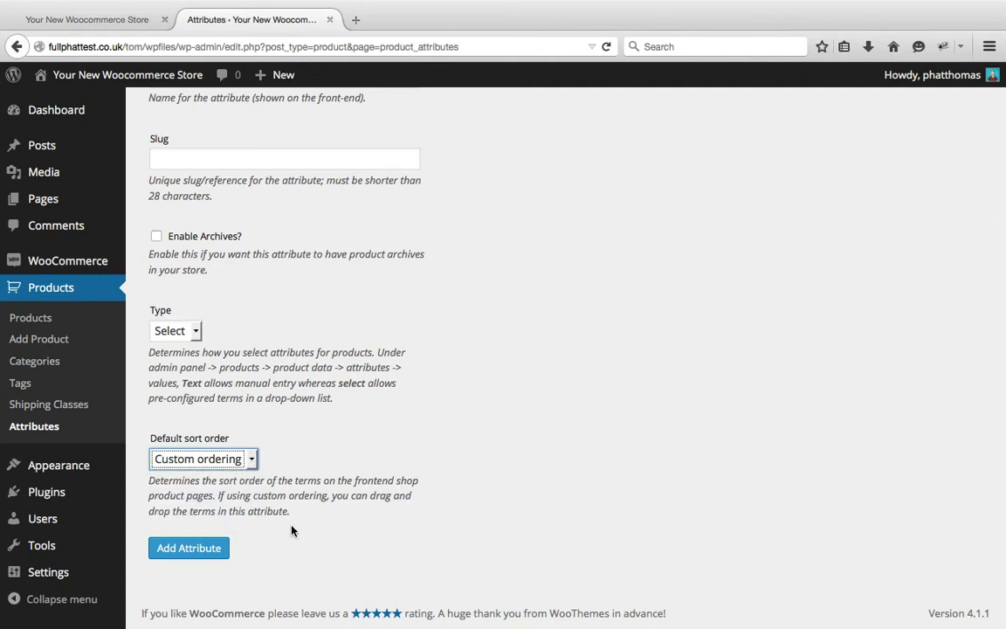
{"action": "left_click", "coordinate": [211, 551]}
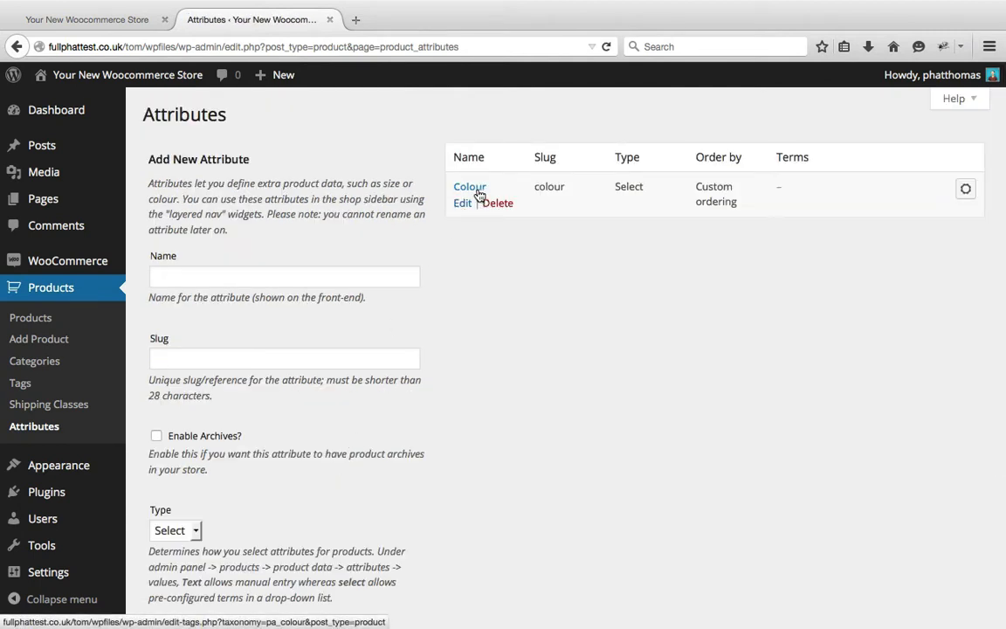
Open the terms of the Colour attribute and name a new term Blue
{"action": "left_click", "coordinate": [469, 188]}
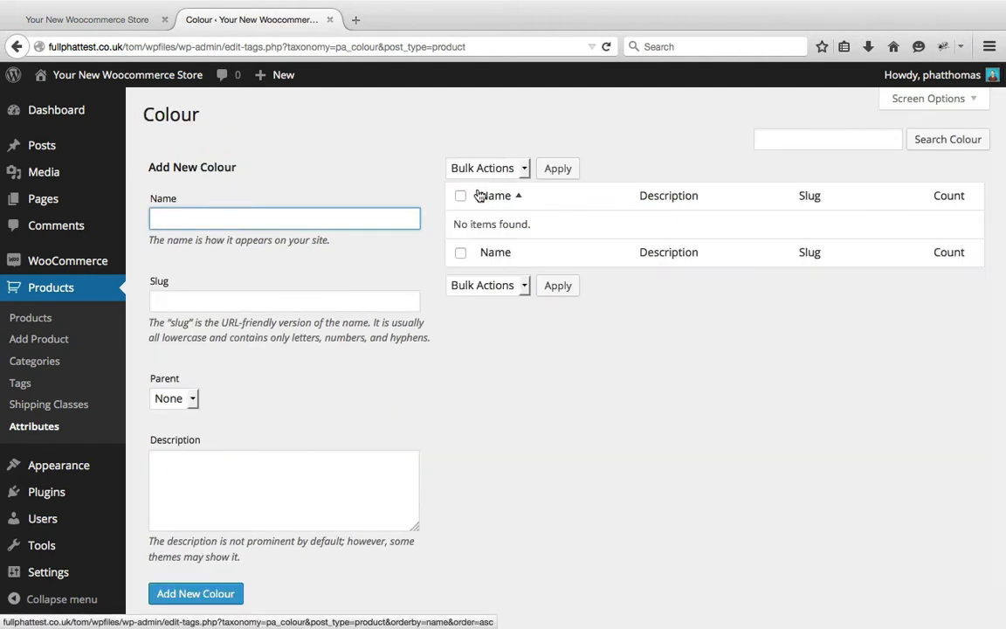
{"action": "scroll", "coordinate": [414, 263], "scroll_direction": "down", "scroll_amount": 1}
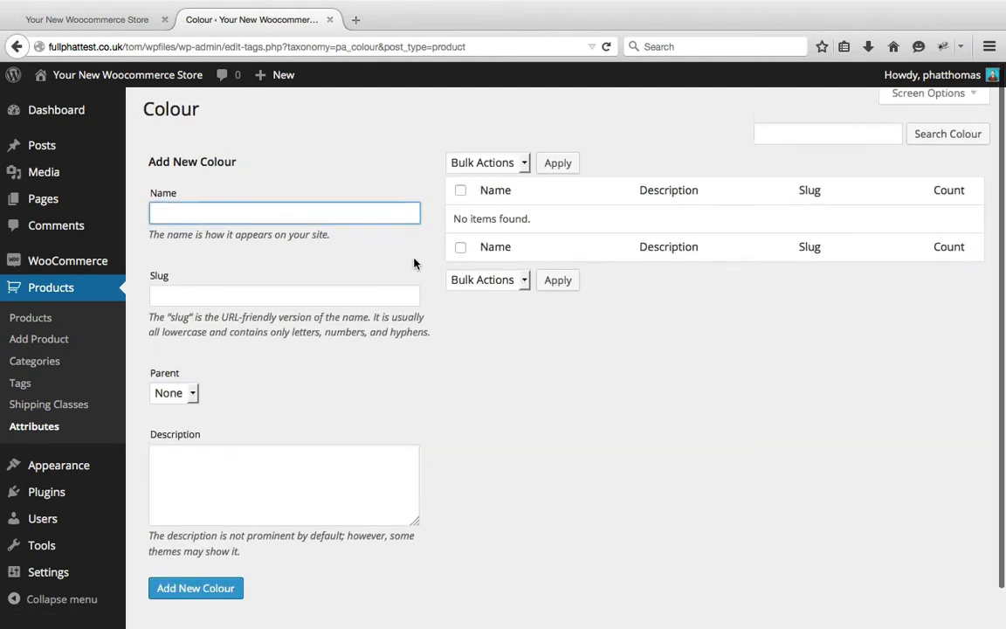
{"action": "scroll", "coordinate": [414, 262], "scroll_direction": "down", "scroll_amount": 2}
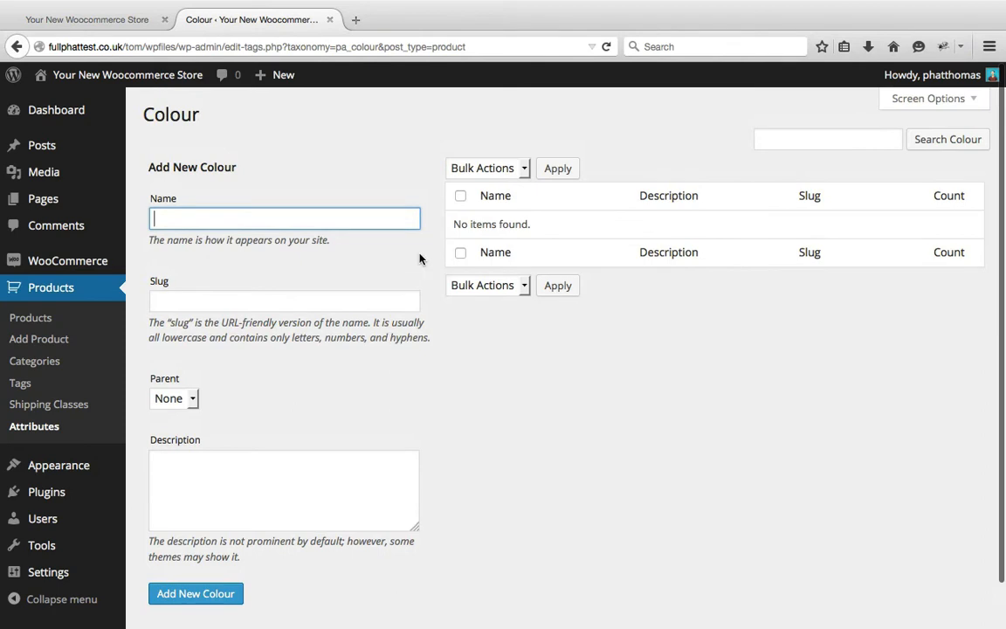
{"action": "left_click", "coordinate": [385, 213]}
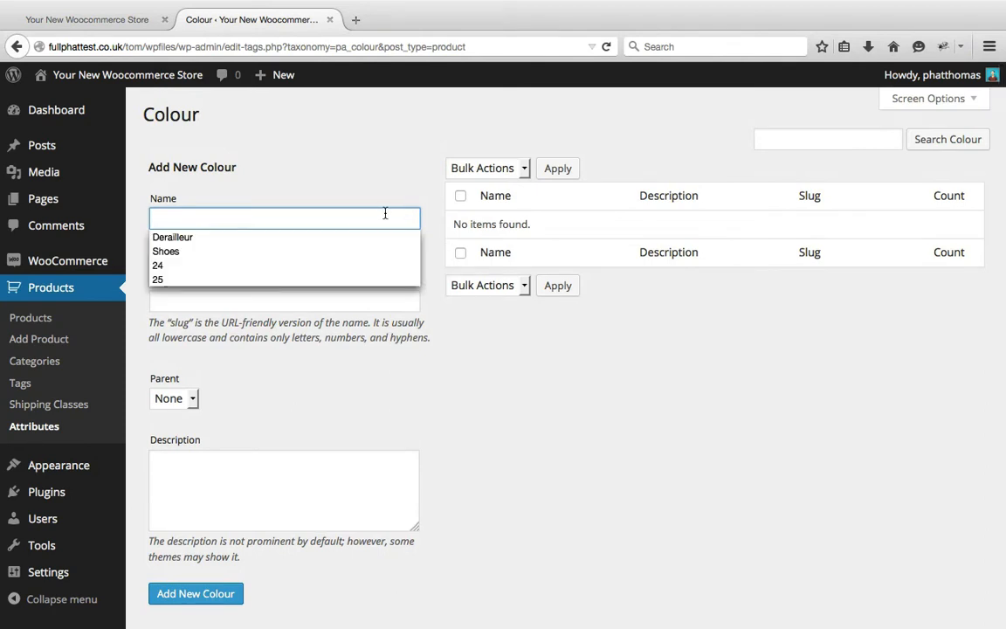
{"action": "type", "text": "Blue"}
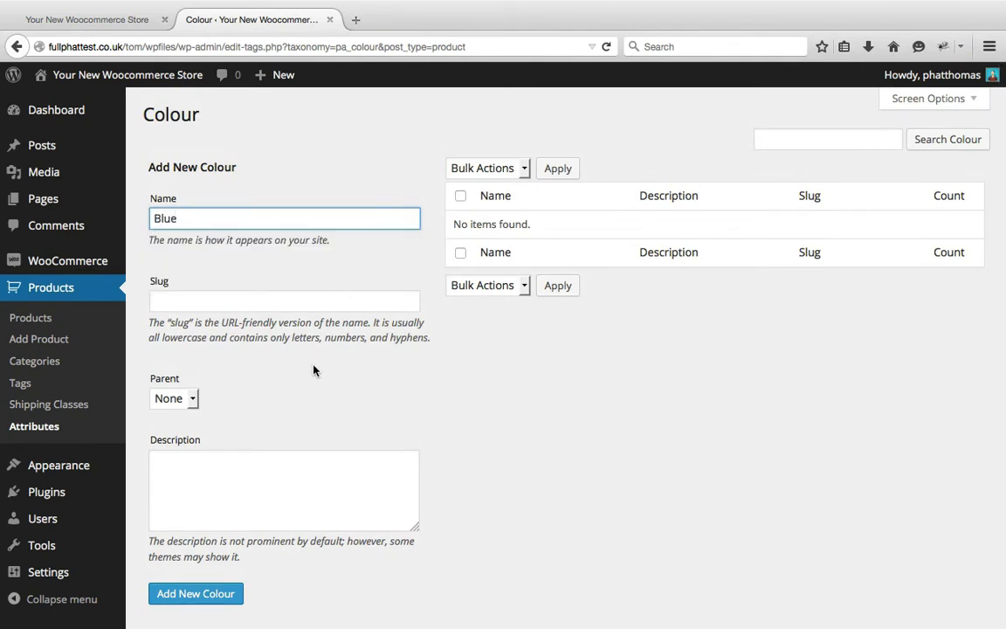
Add the Blue term with an empty slug, no parent and the description "Blue Colour"
{"action": "left_click", "coordinate": [382, 305]}
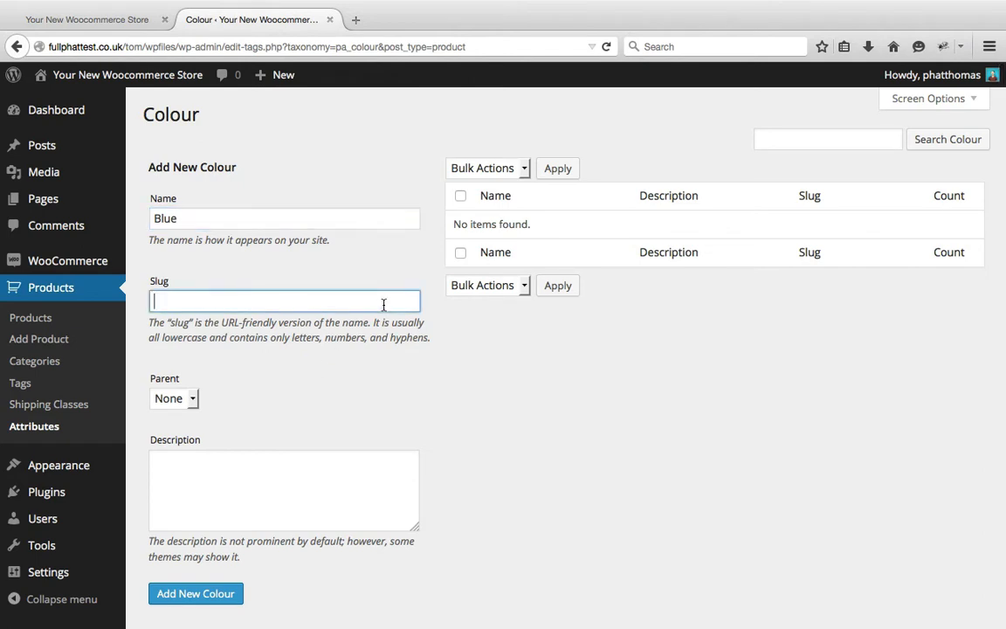
{"action": "key", "text": "Tab"}
{"action": "left_click", "coordinate": [175, 403]}
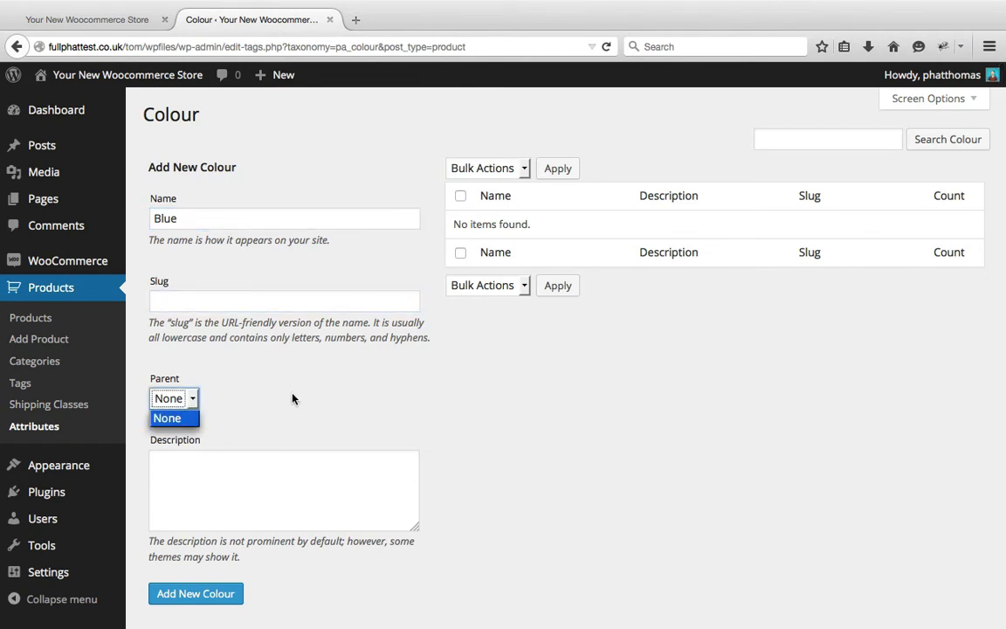
{"action": "left_click", "coordinate": [339, 402]}
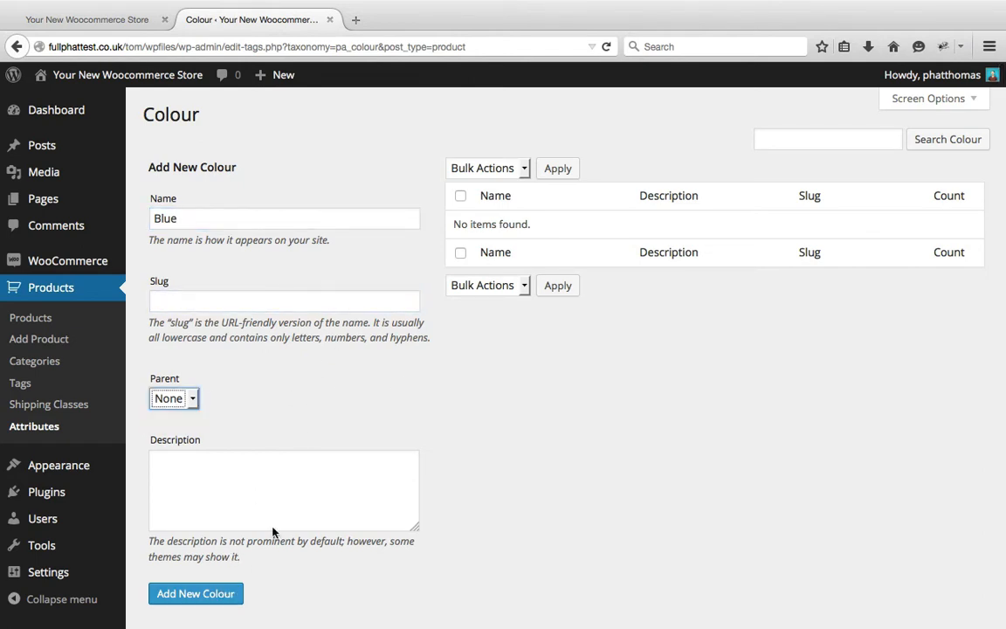
{"action": "left_click", "coordinate": [341, 467]}
{"action": "type", "text": "Blue "}
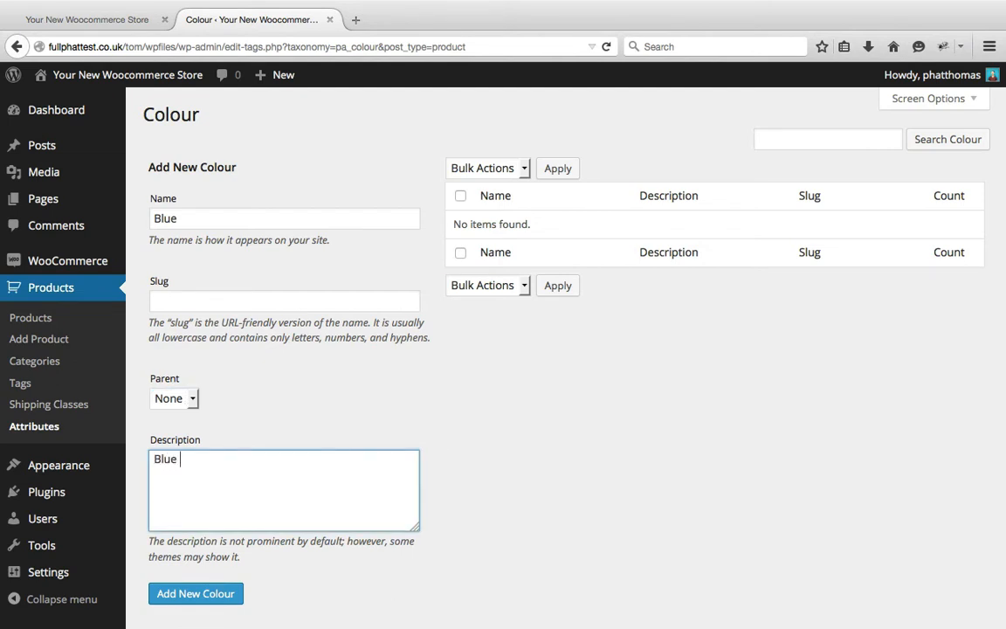
{"action": "type", "text": "Colour"}
{"action": "left_click", "coordinate": [233, 593]}
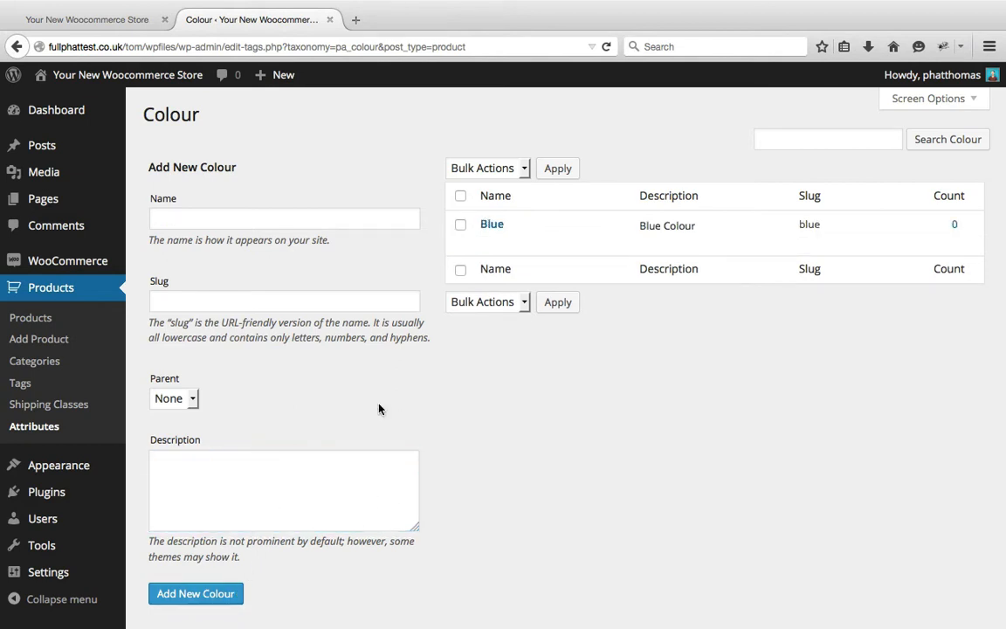
Add a second colour term named Black with the description "Black Colour"
{"action": "left_click", "coordinate": [413, 218]}
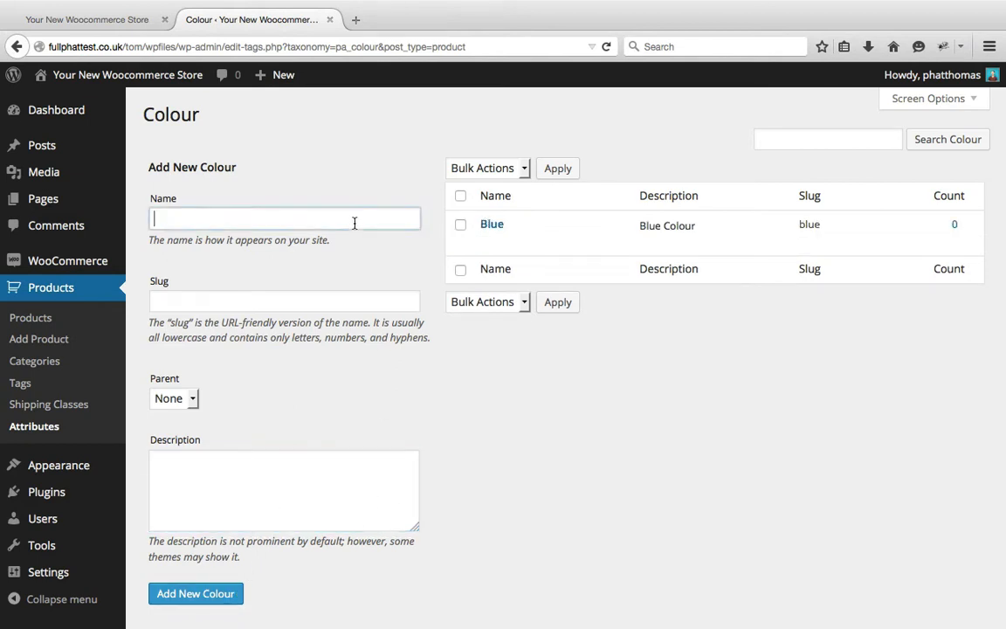
{"action": "type", "text": "Black"}
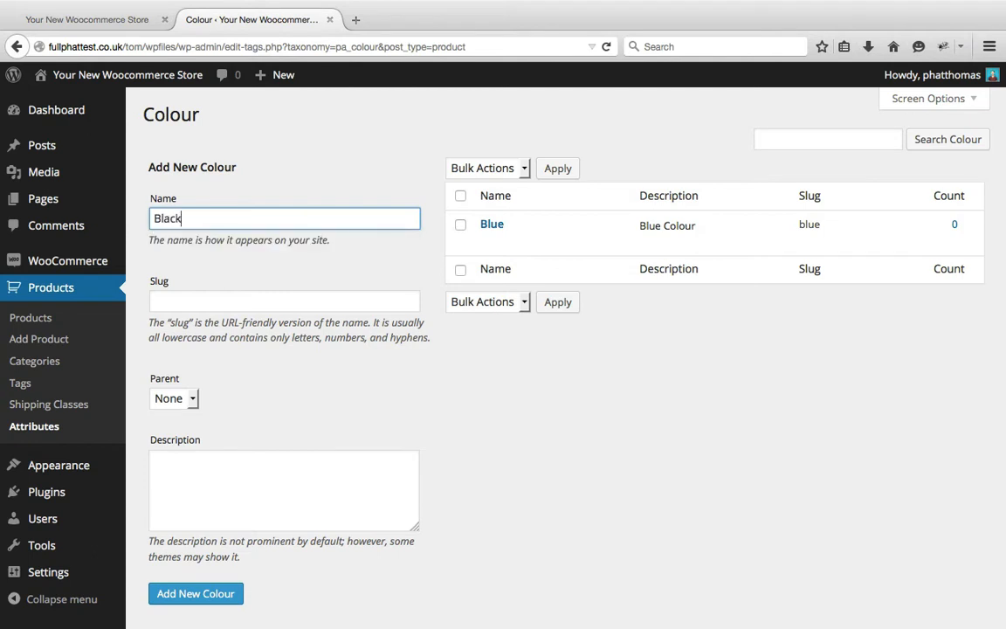
{"action": "left_click", "coordinate": [292, 478]}
{"action": "type", "text": "Black Colour"}
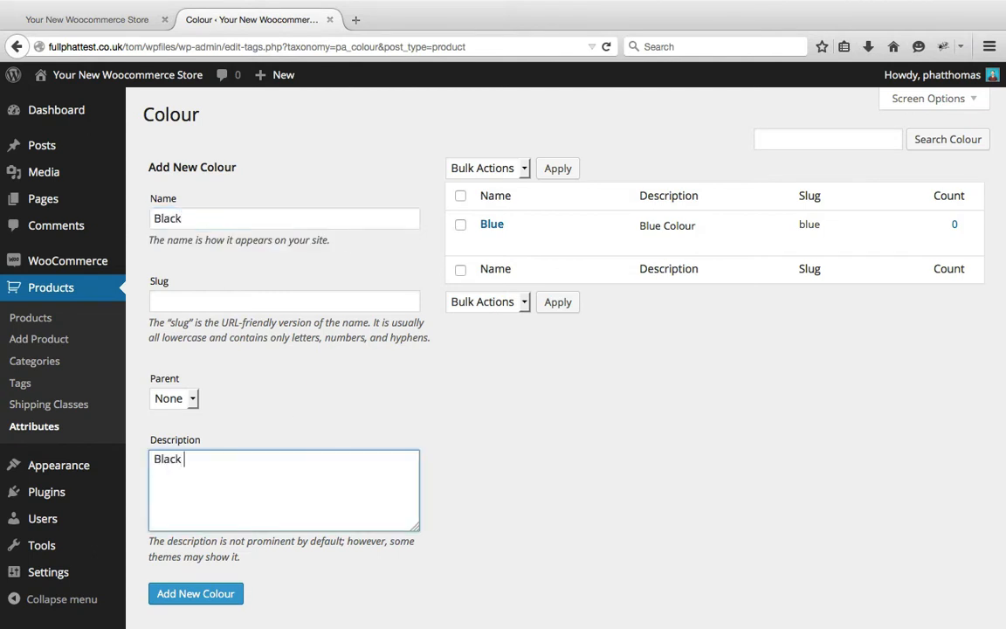
{"action": "left_click", "coordinate": [217, 596]}
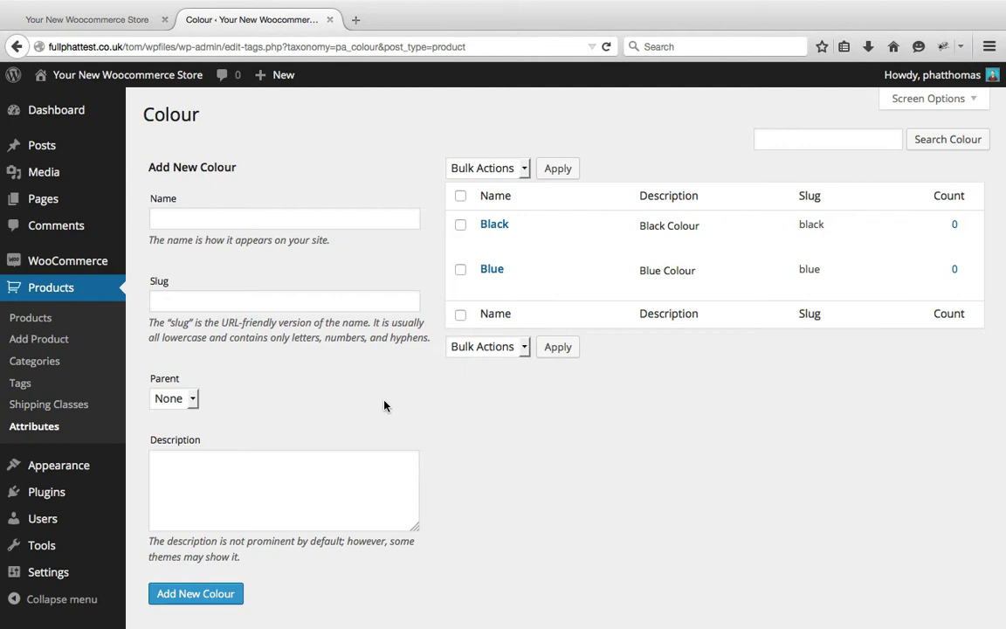
Open the Shoe product for editing and change its product type to Variable product
{"action": "left_click", "coordinate": [85, 319]}
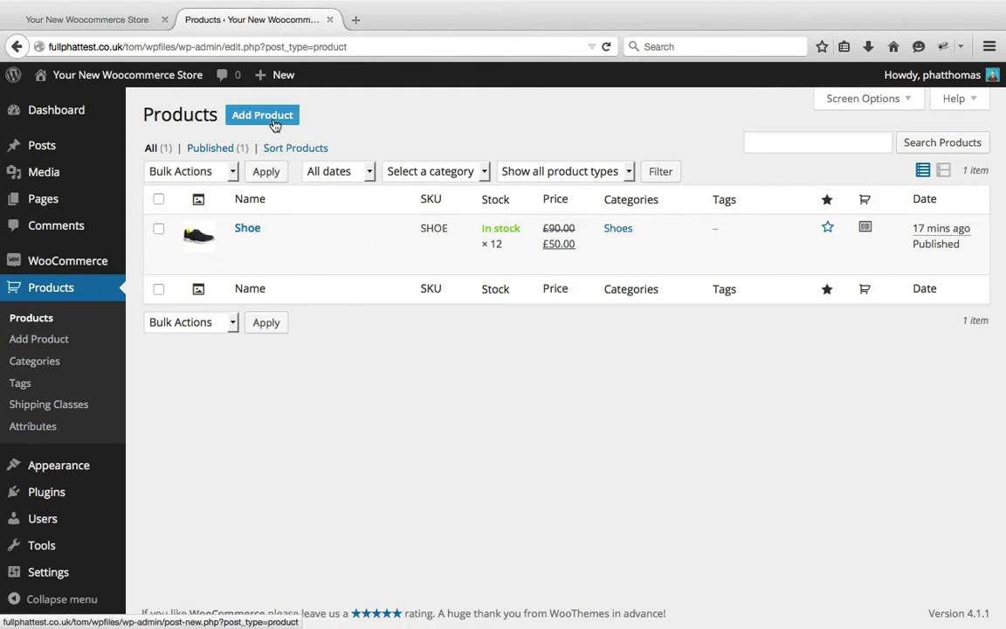
{"action": "left_click", "coordinate": [249, 233]}
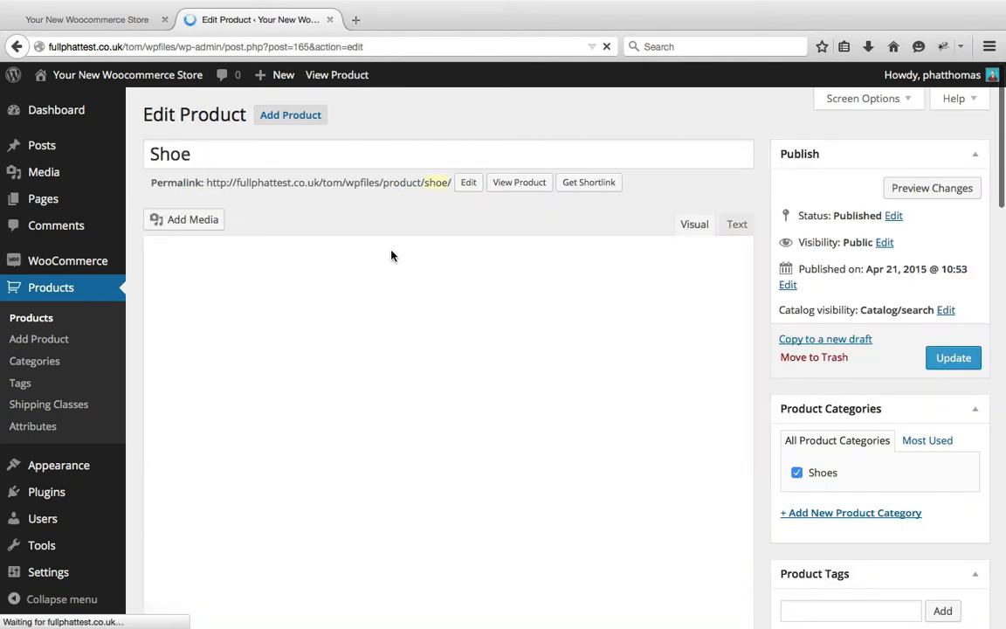
{"action": "scroll", "coordinate": [391, 255], "scroll_direction": "down", "scroll_amount": 5}
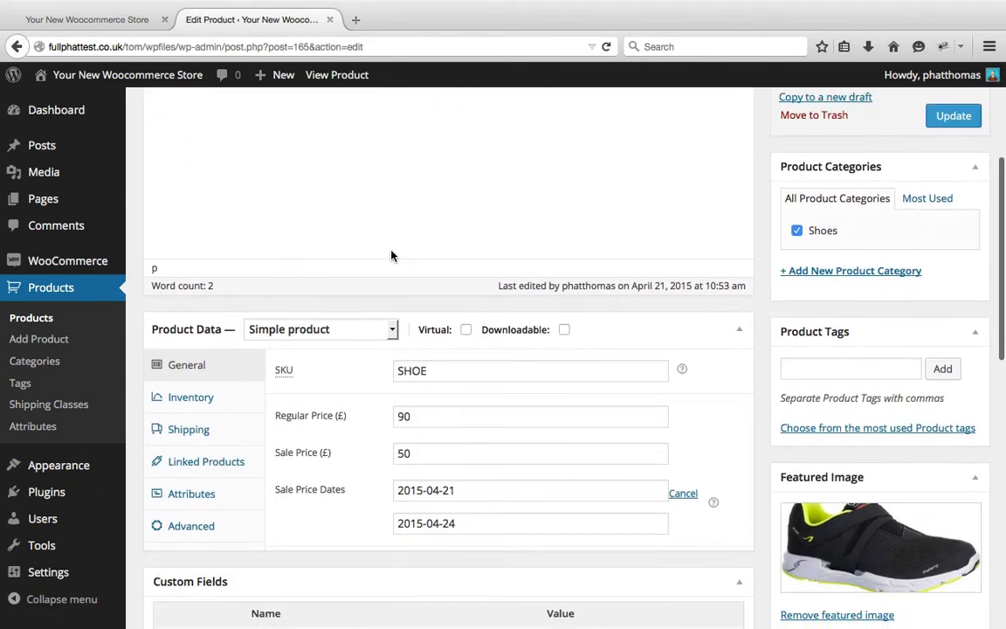
{"action": "scroll", "coordinate": [391, 255], "scroll_direction": "down", "scroll_amount": 2}
{"action": "left_click", "coordinate": [382, 226]}
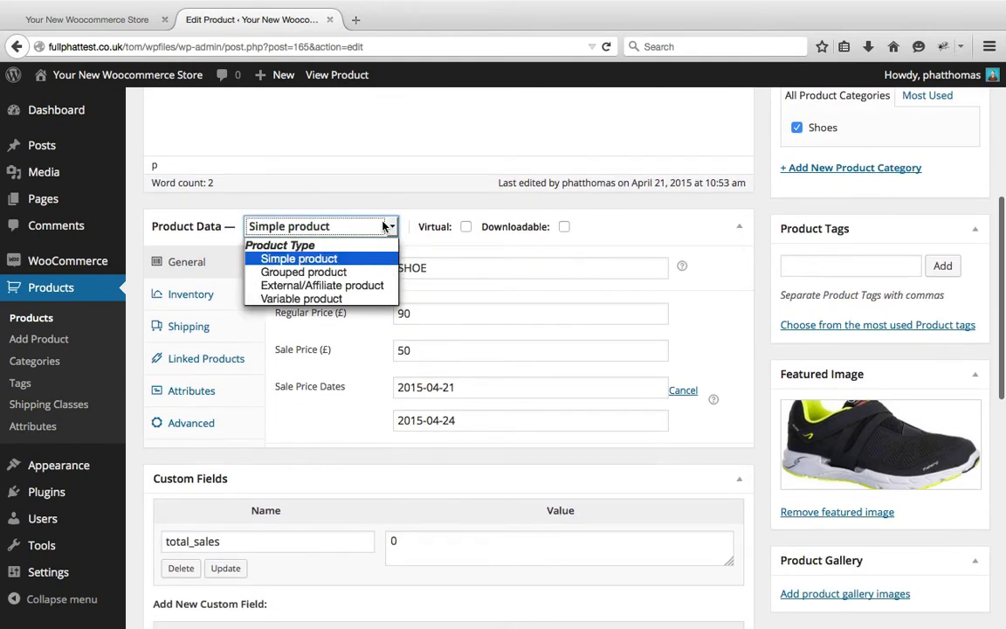
{"action": "left_click", "coordinate": [345, 299]}
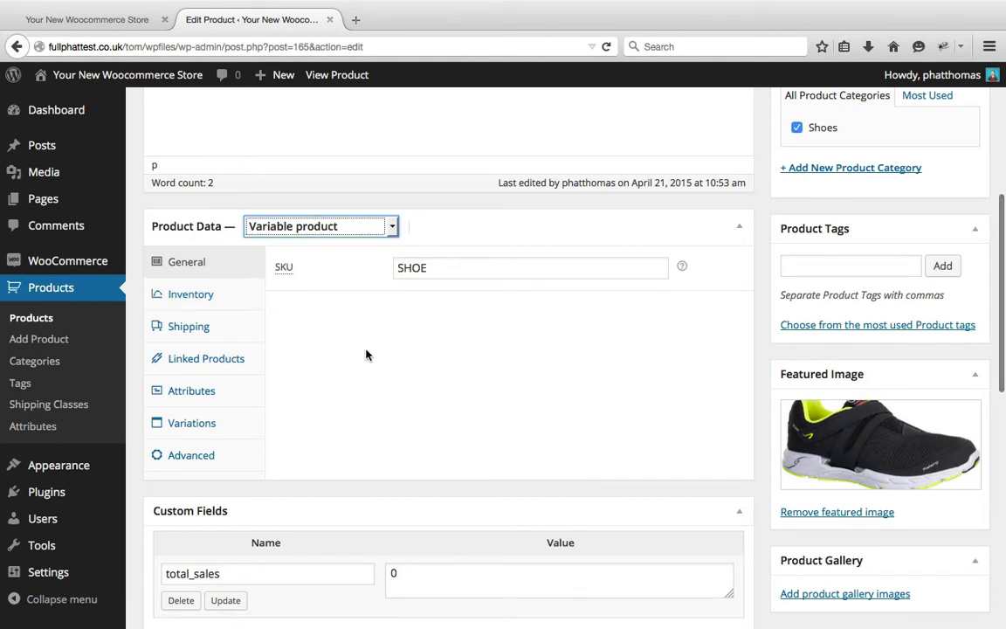
Add the existing Colour attribute to the Shoe product's attributes
{"action": "left_click", "coordinate": [210, 304]}
{"action": "left_click", "coordinate": [207, 328]}
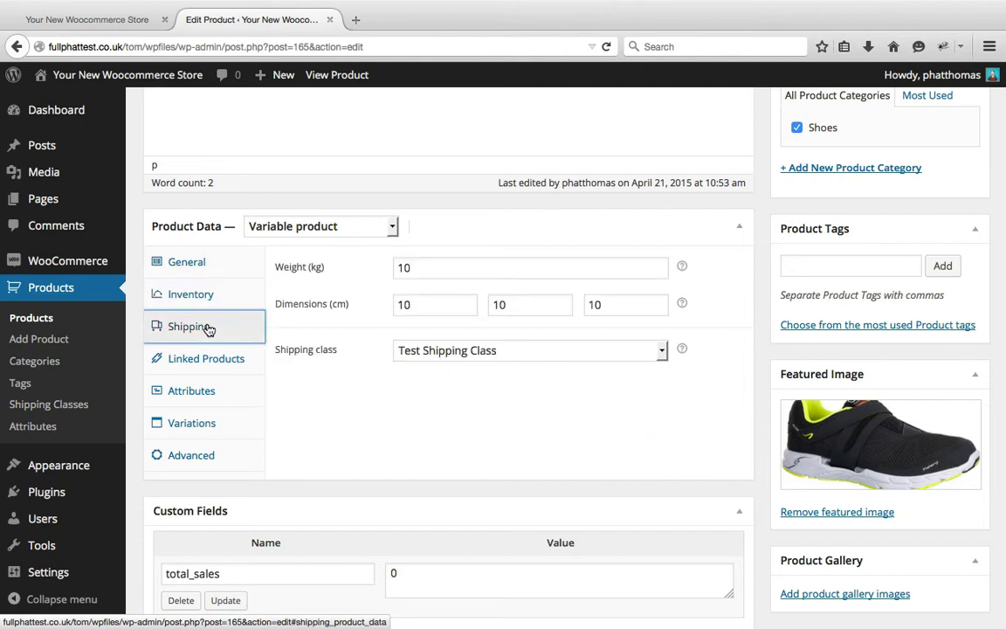
{"action": "left_click", "coordinate": [221, 404]}
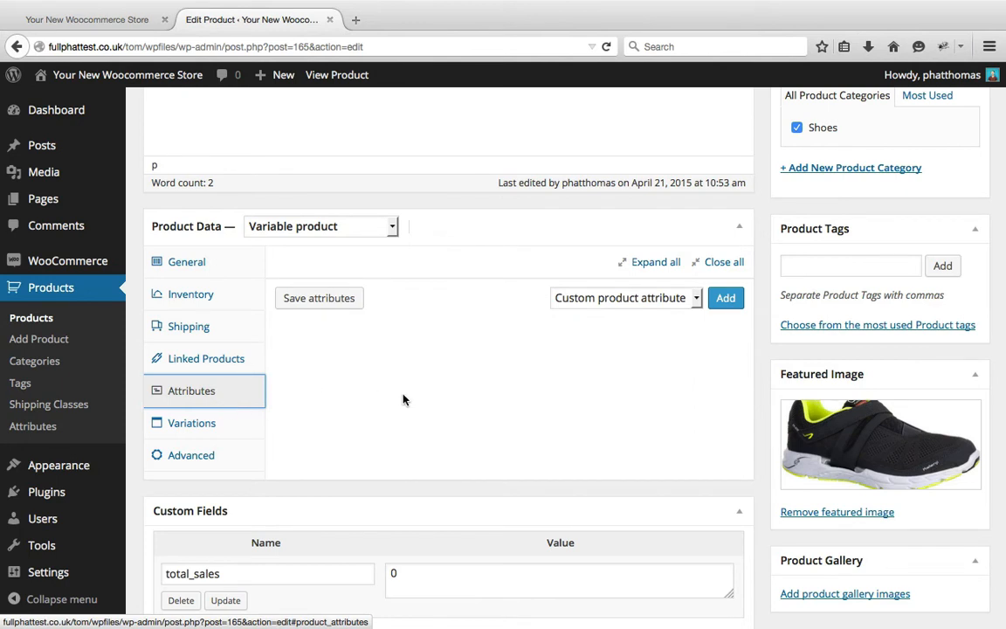
{"action": "left_click", "coordinate": [660, 302]}
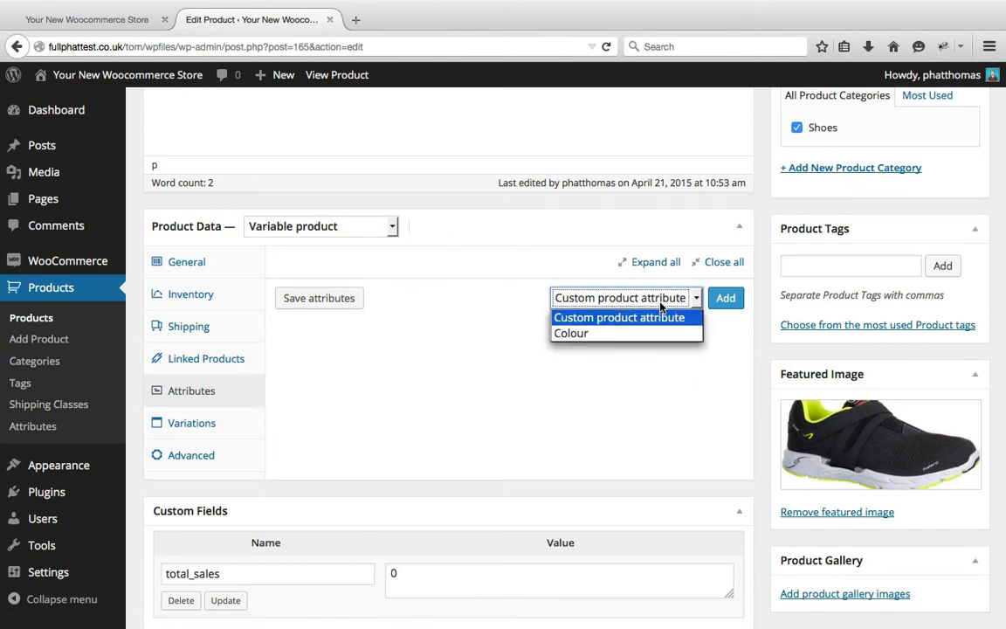
{"action": "left_click", "coordinate": [665, 333]}
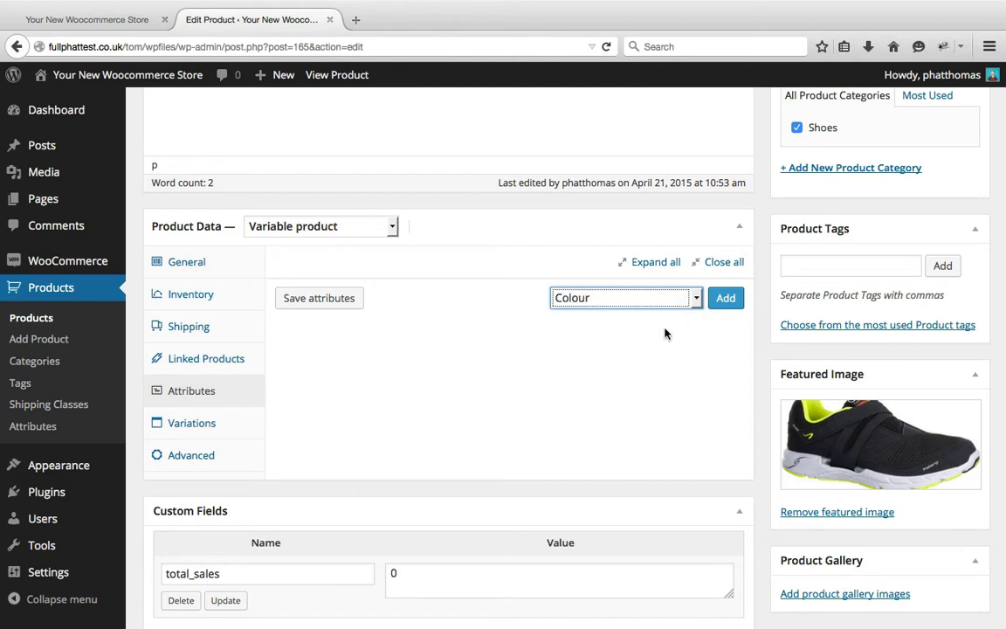
{"action": "left_click", "coordinate": [725, 299]}
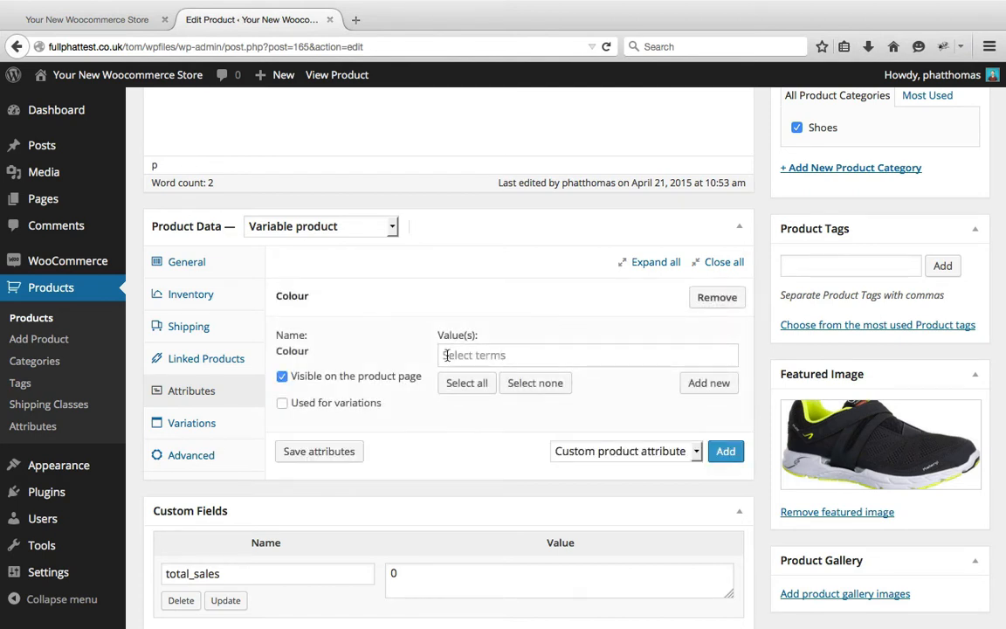
Enable Colour for variations, include all of its terms as values, and save the product's attributes
{"action": "scroll", "coordinate": [446, 356], "scroll_direction": "down", "scroll_amount": 2}
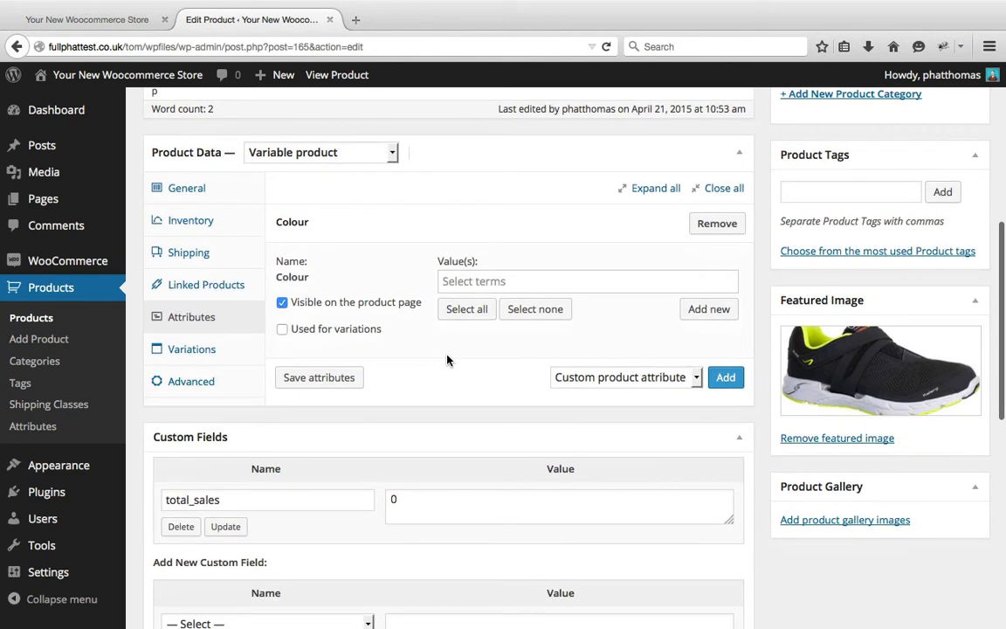
{"action": "left_click", "coordinate": [363, 335]}
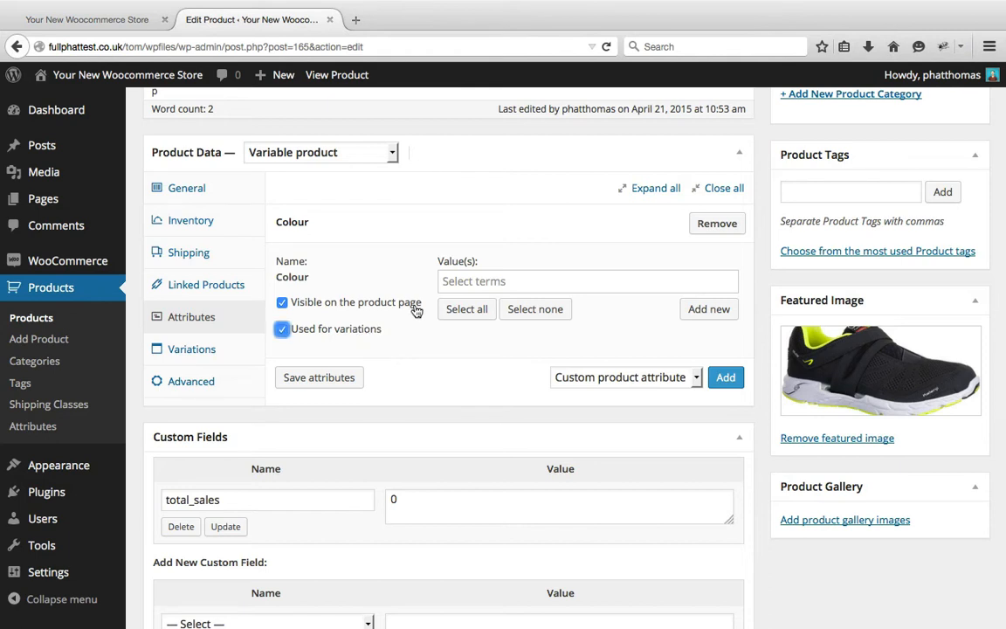
{"action": "left_click", "coordinate": [468, 310]}
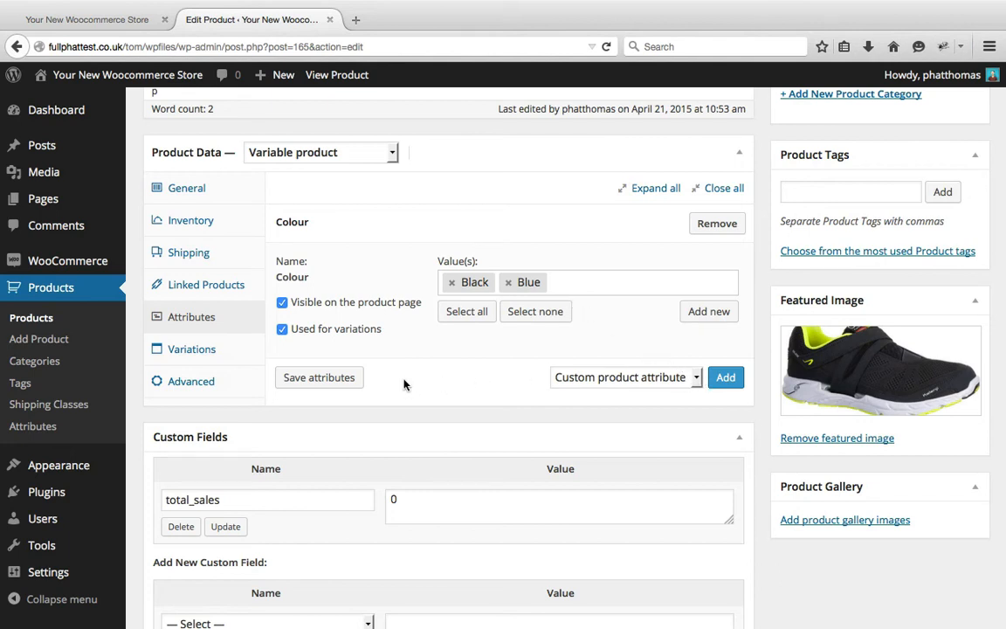
{"action": "left_click", "coordinate": [333, 377]}
Set Black as the default colour in the product's variations
{"action": "left_click", "coordinate": [243, 354]}
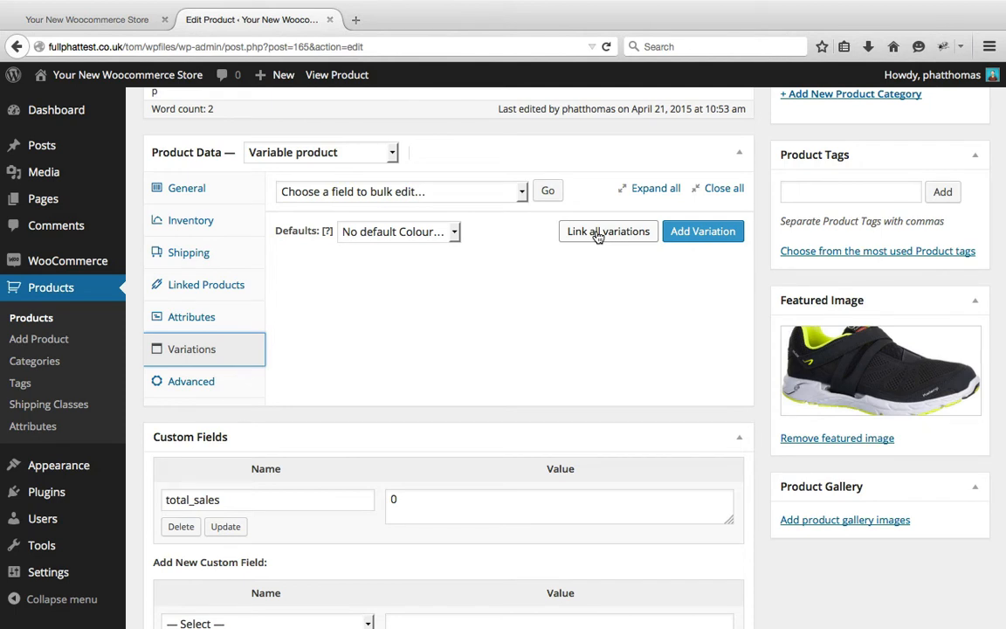
{"action": "left_click", "coordinate": [453, 232]}
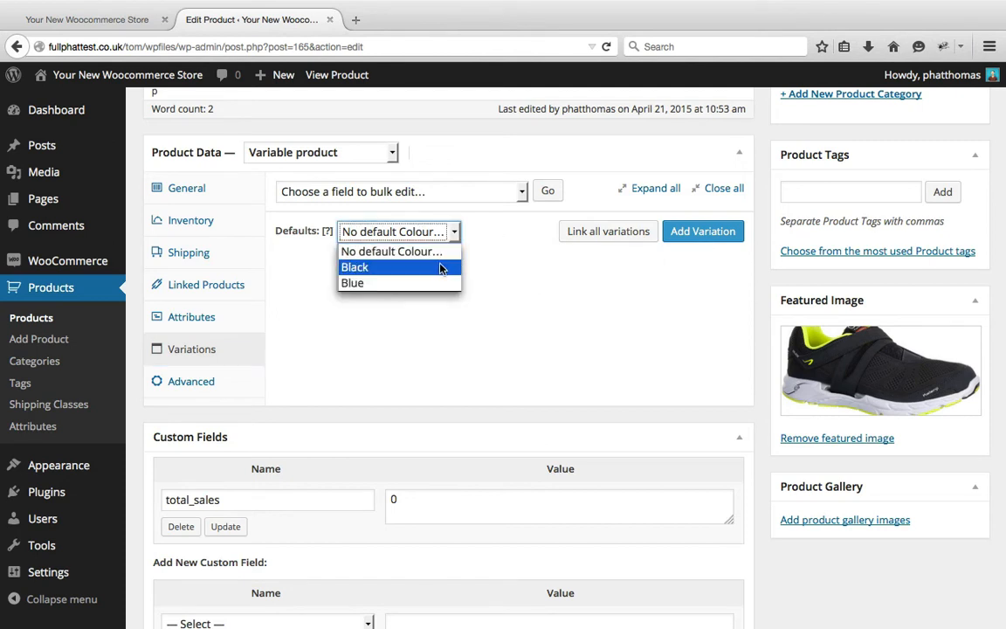
{"action": "left_click", "coordinate": [441, 268]}
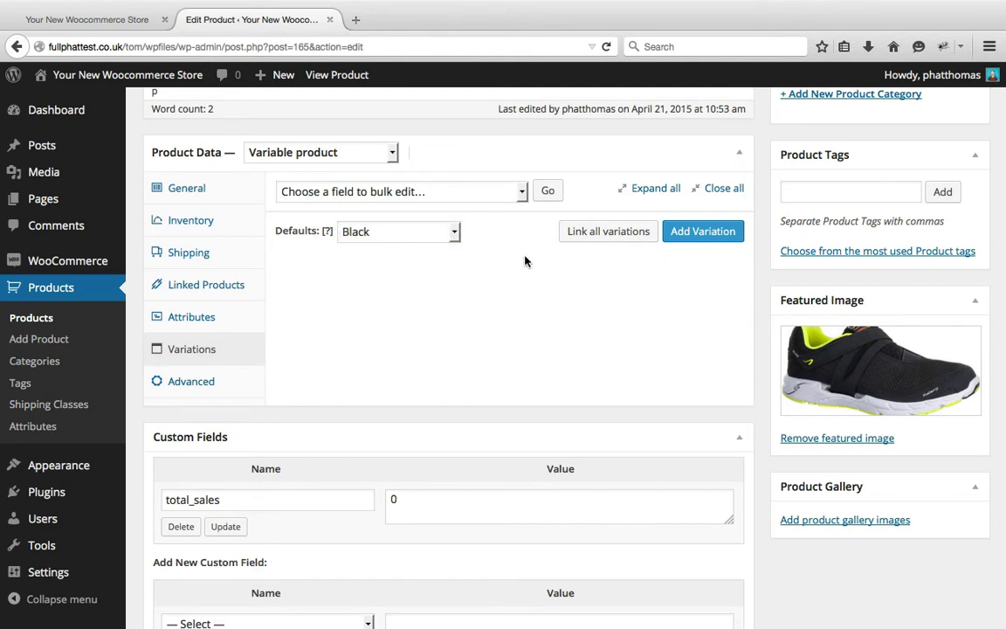
{"action": "left_click", "coordinate": [520, 193]}
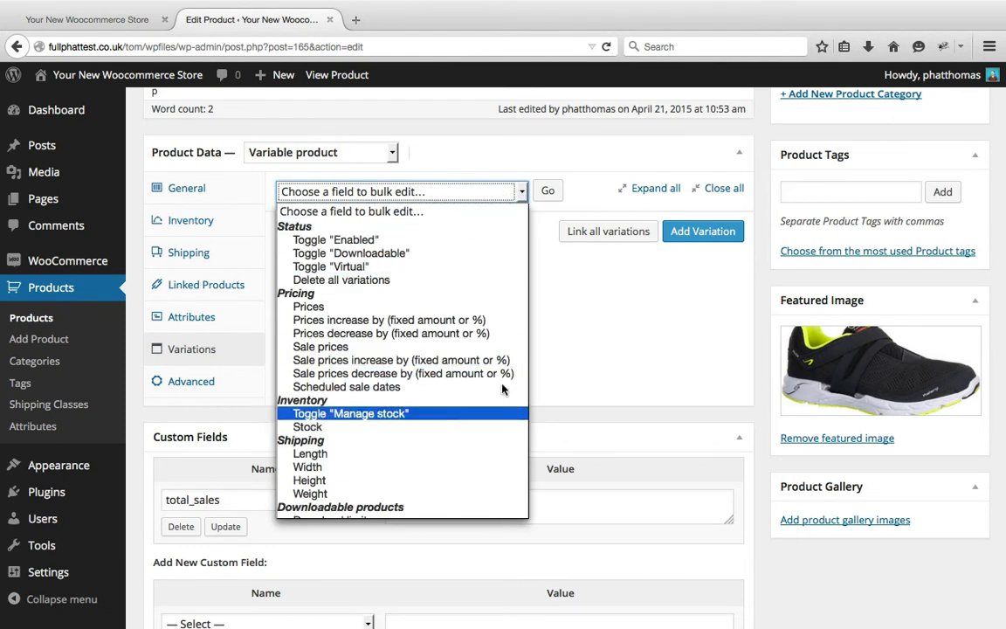
{"action": "left_click", "coordinate": [604, 337]}
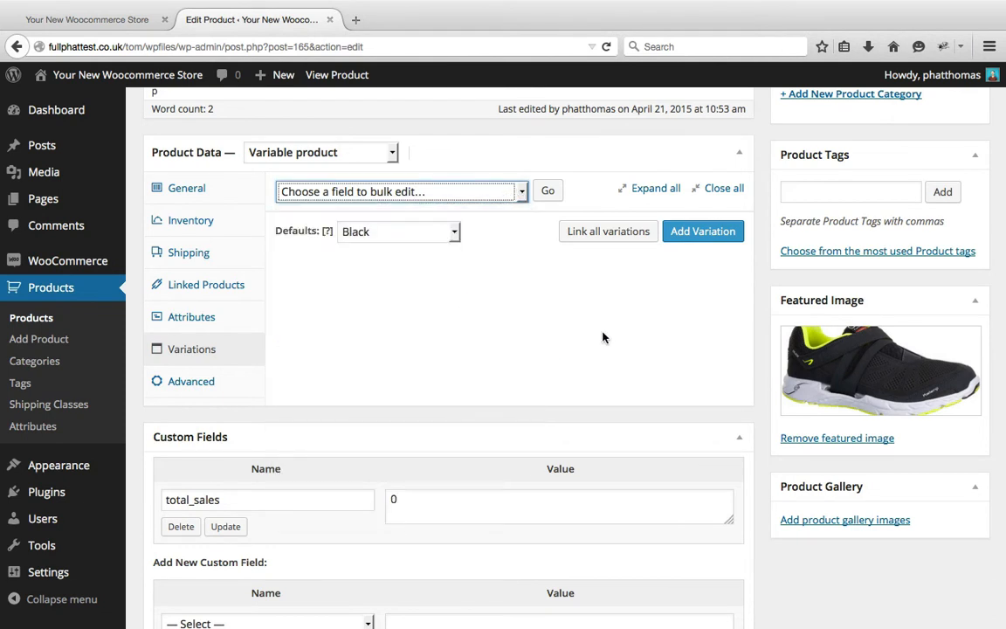
Add a new variation to the Shoe and assign it the colour Black
{"action": "left_click", "coordinate": [702, 232]}
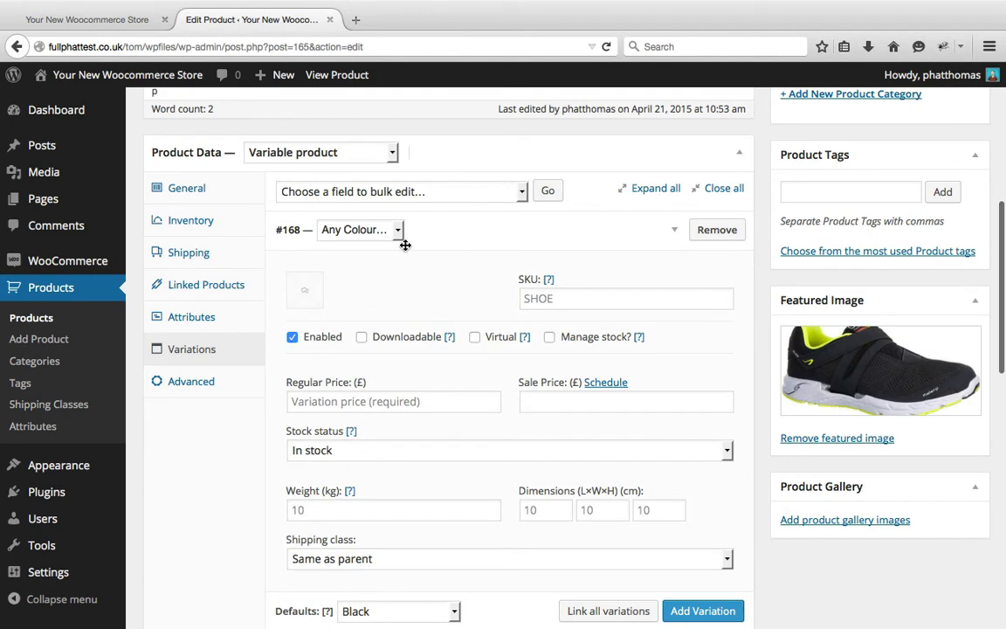
{"action": "scroll", "coordinate": [404, 247], "scroll_direction": "down", "scroll_amount": 2}
{"action": "scroll", "coordinate": [404, 247], "scroll_direction": "up", "scroll_amount": 1}
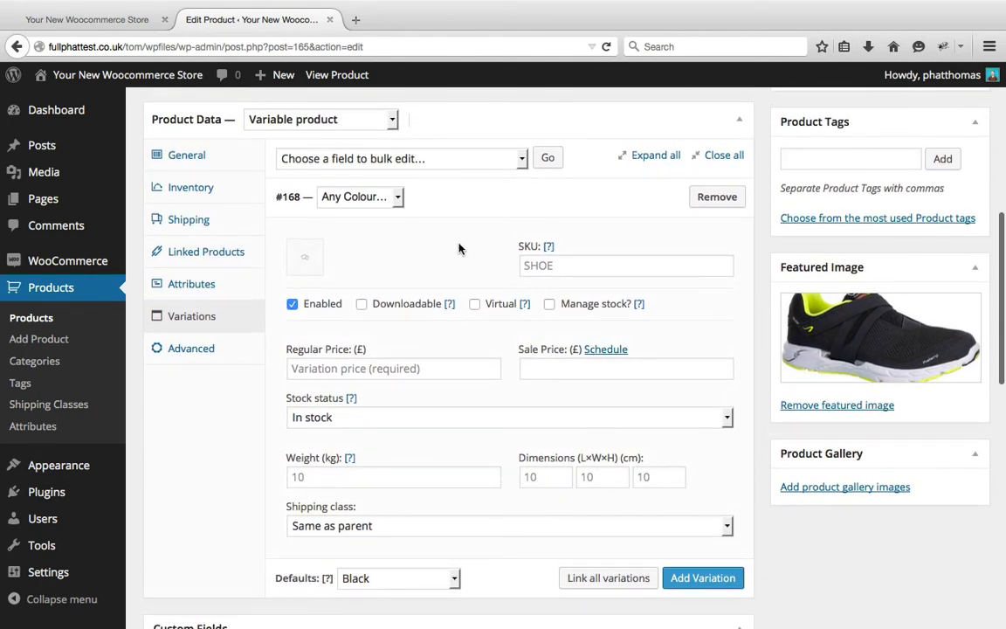
{"action": "left_click", "coordinate": [384, 199]}
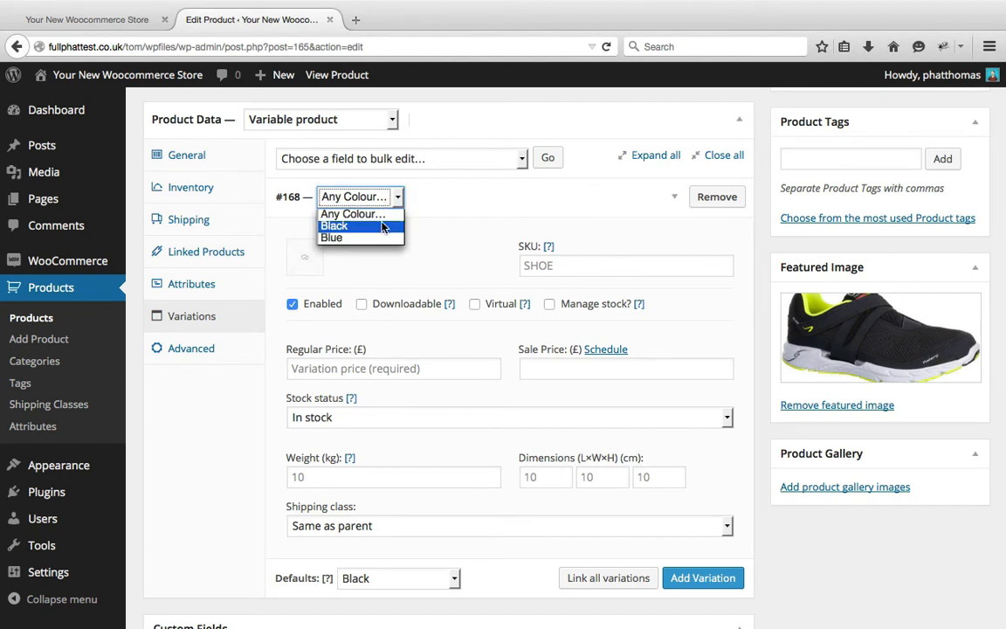
{"action": "left_click", "coordinate": [381, 226]}
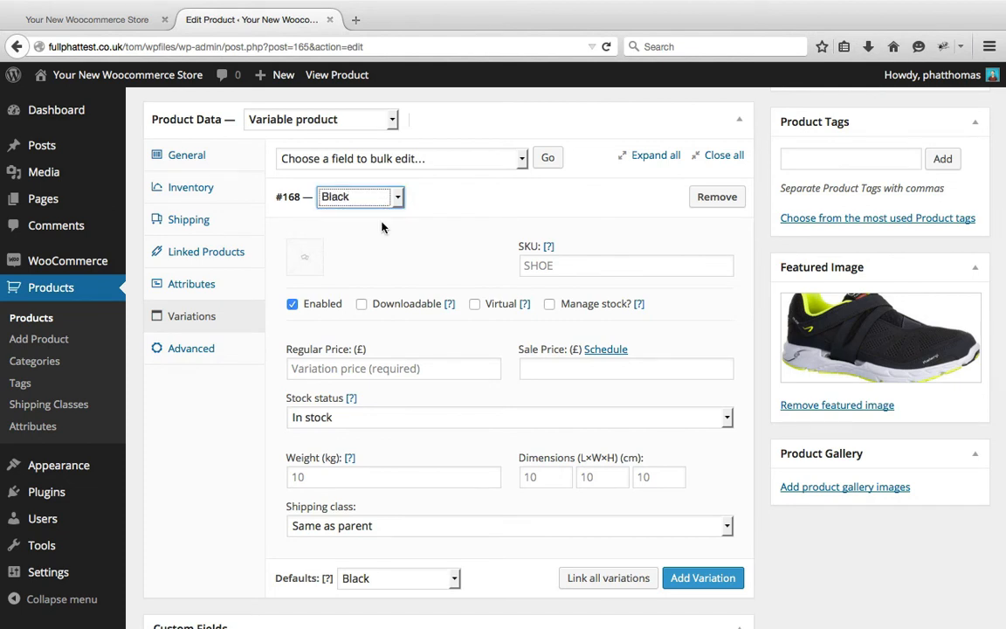
Set kalenji-black.jpg from the media library as the Black variation's image
{"action": "scroll", "coordinate": [485, 259], "scroll_direction": "down", "scroll_amount": 1}
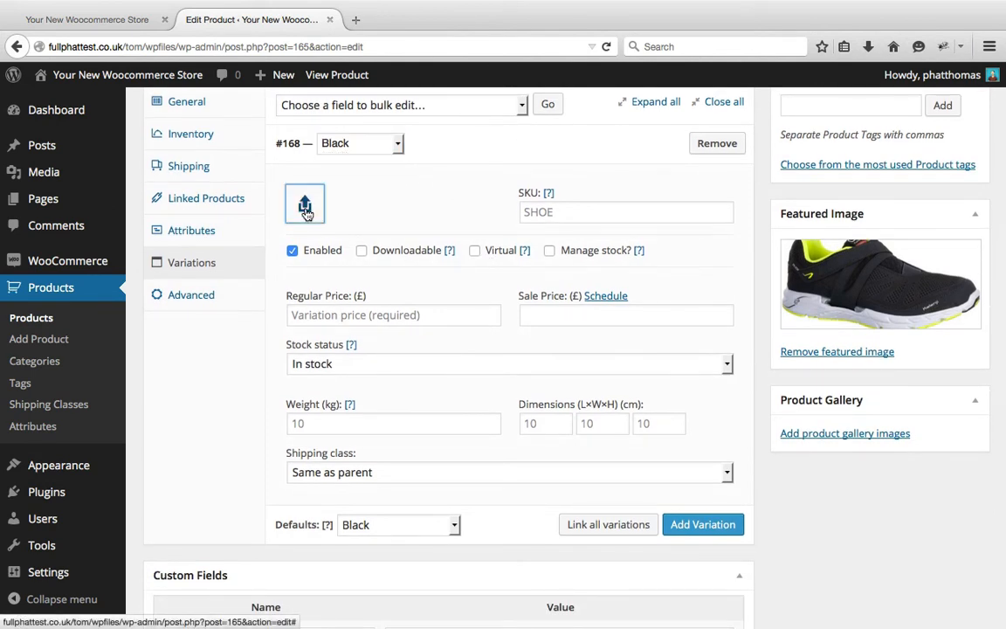
{"action": "left_click", "coordinate": [305, 208]}
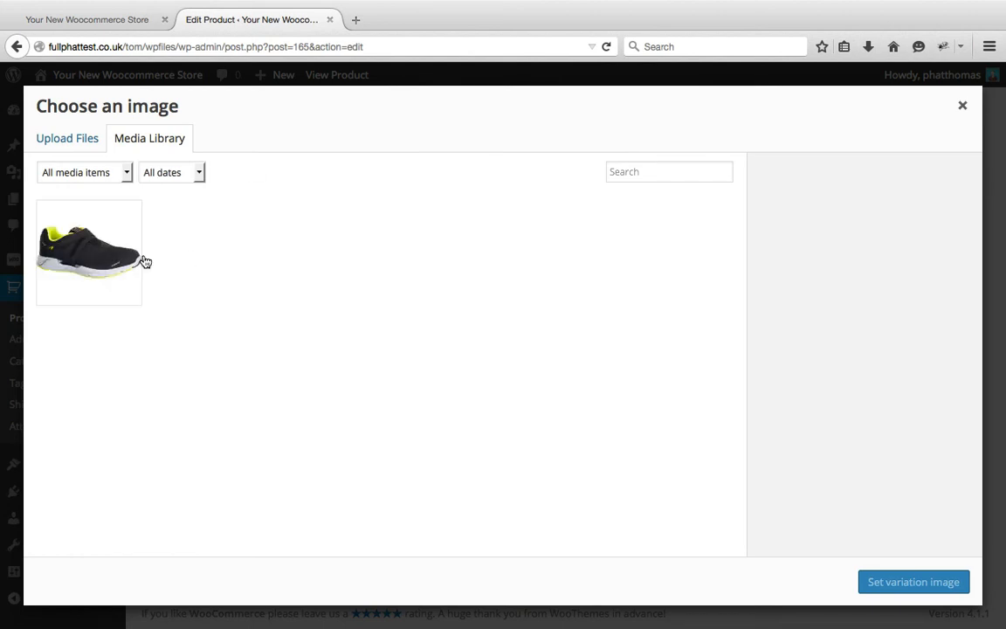
{"action": "left_click", "coordinate": [92, 233]}
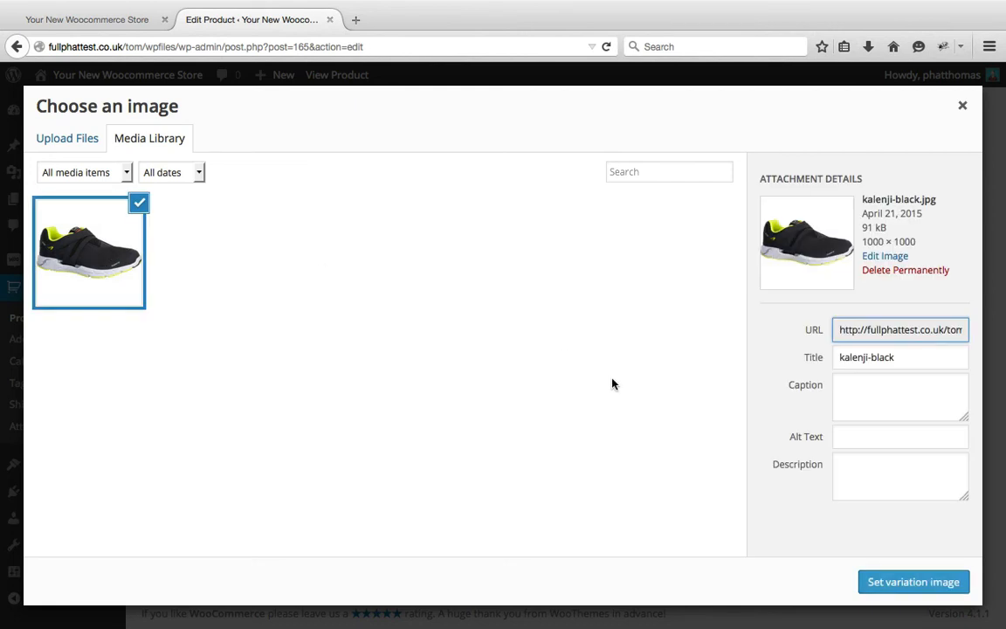
{"action": "left_click", "coordinate": [895, 580]}
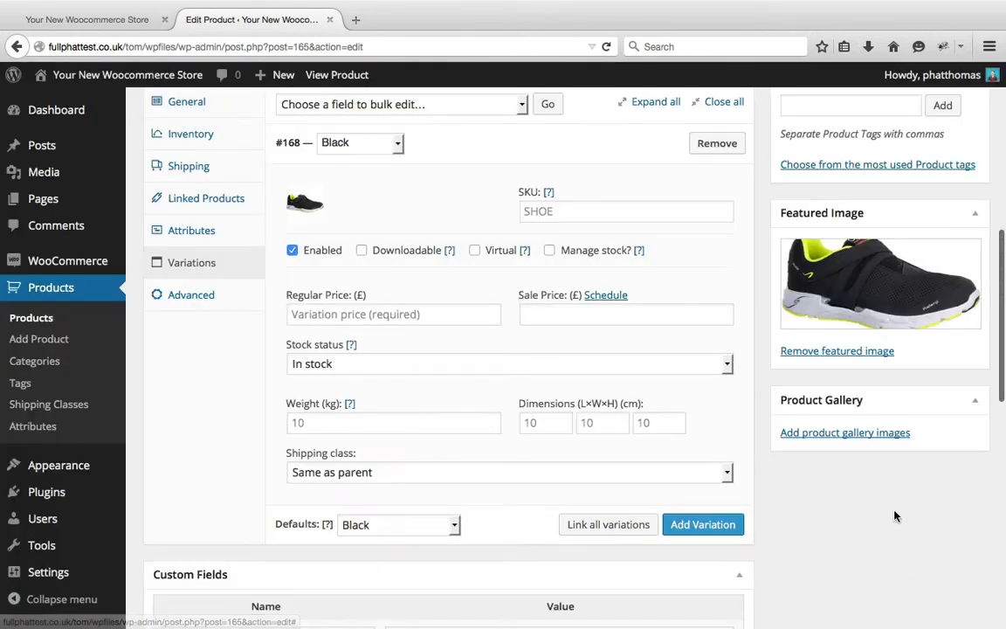
Set the Black variation's SKU to SHOE-BLACK
{"action": "left_click", "coordinate": [609, 215]}
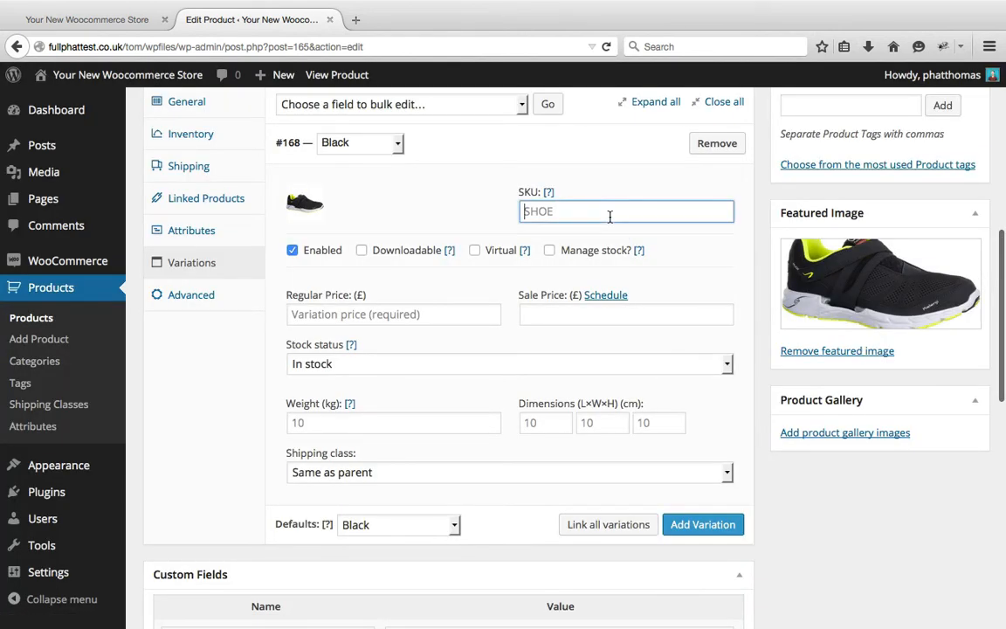
{"action": "type", "text": "SHOE"}
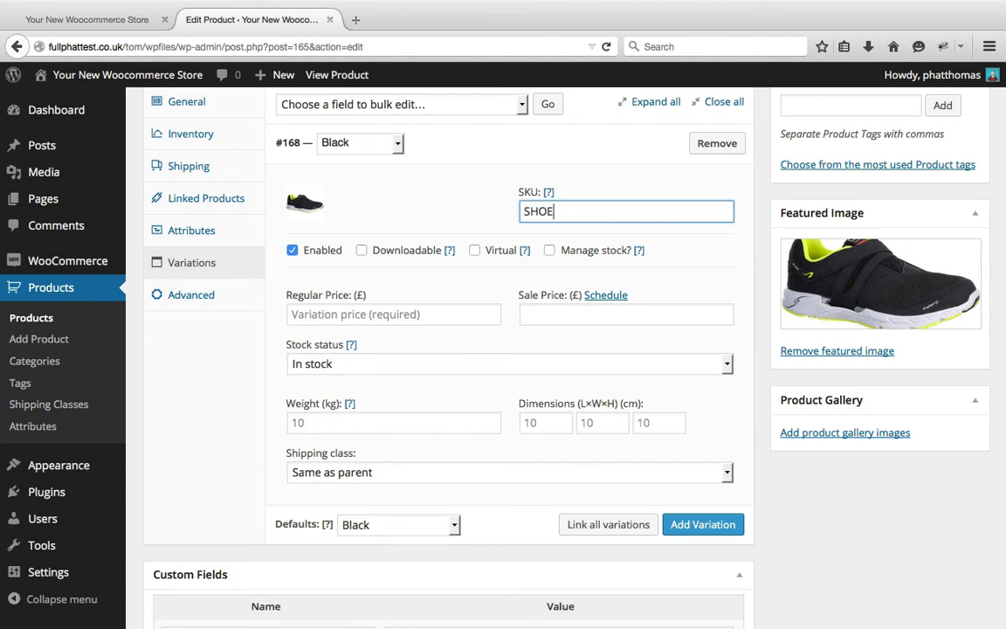
{"action": "type", "text": "-BLACK"}
{"action": "left_click", "coordinate": [433, 209]}
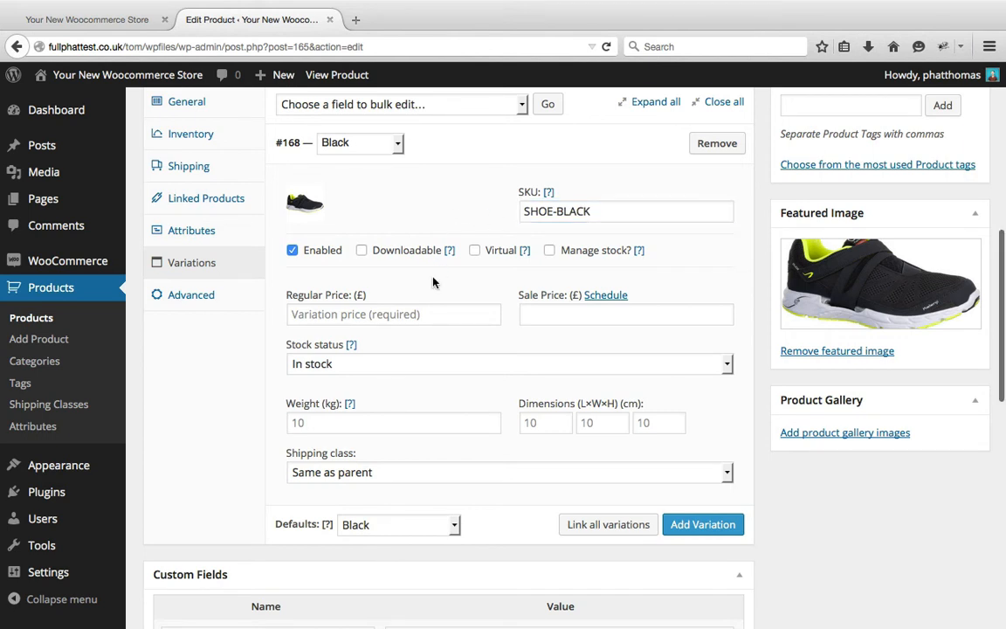
Enable stock management for the Black variation and set its regular price to £50
{"action": "scroll", "coordinate": [433, 283], "scroll_direction": "down", "scroll_amount": 1}
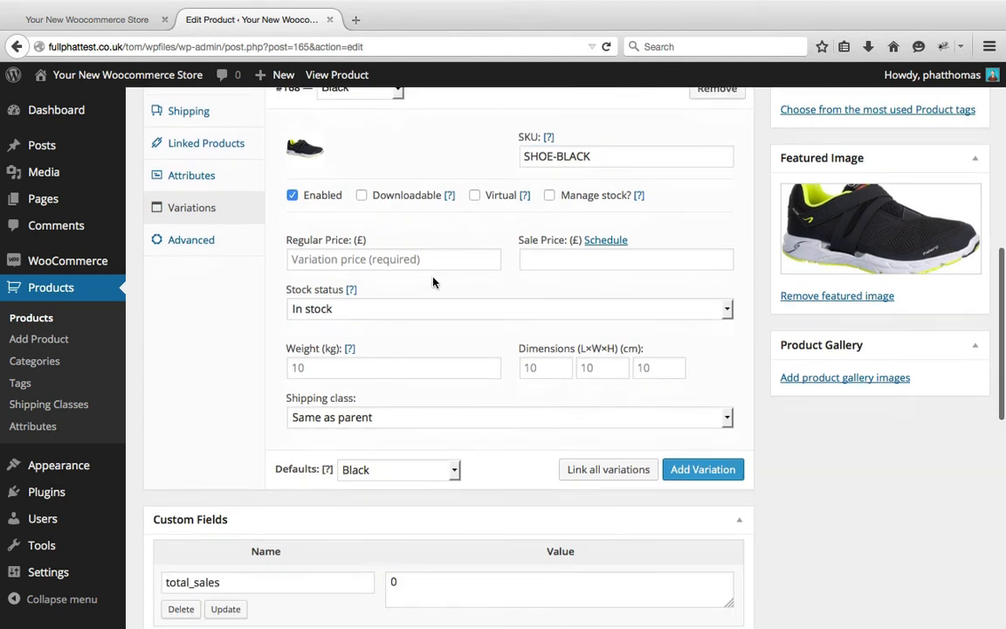
{"action": "left_click", "coordinate": [549, 196]}
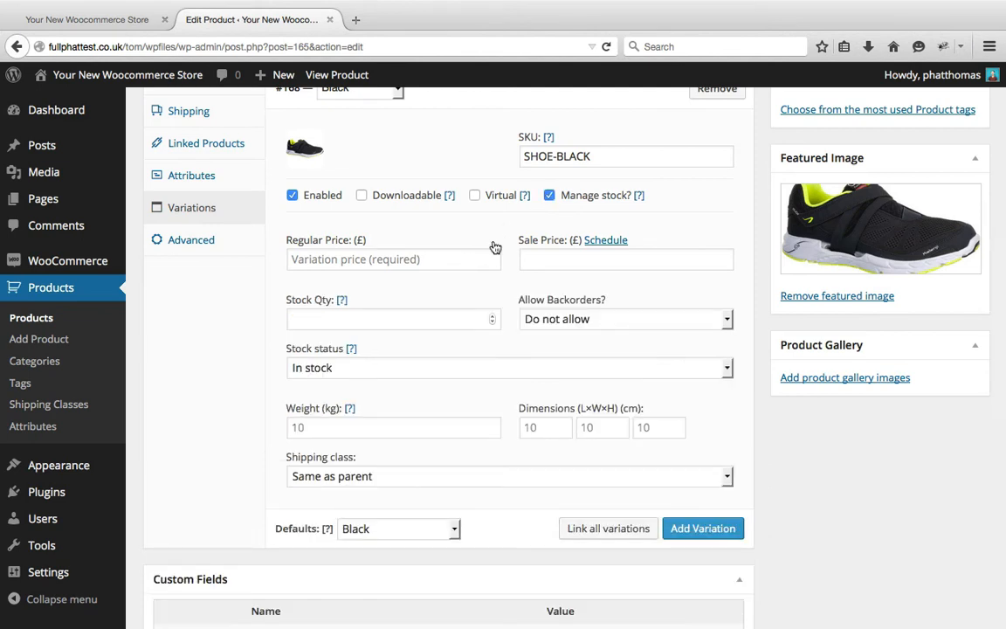
{"action": "scroll", "coordinate": [495, 248], "scroll_direction": "down", "scroll_amount": 2}
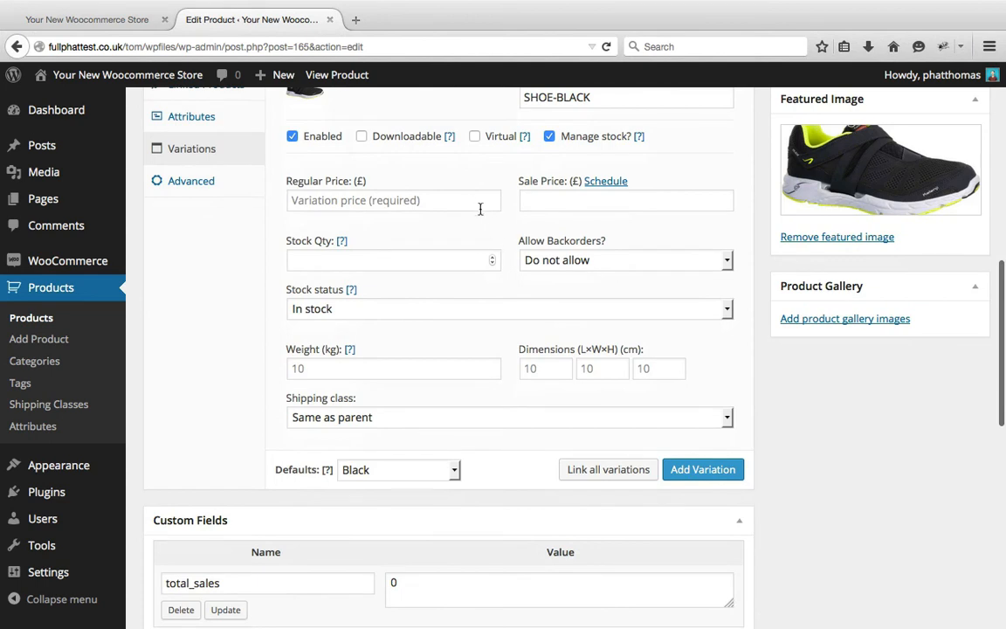
{"action": "left_click", "coordinate": [470, 204]}
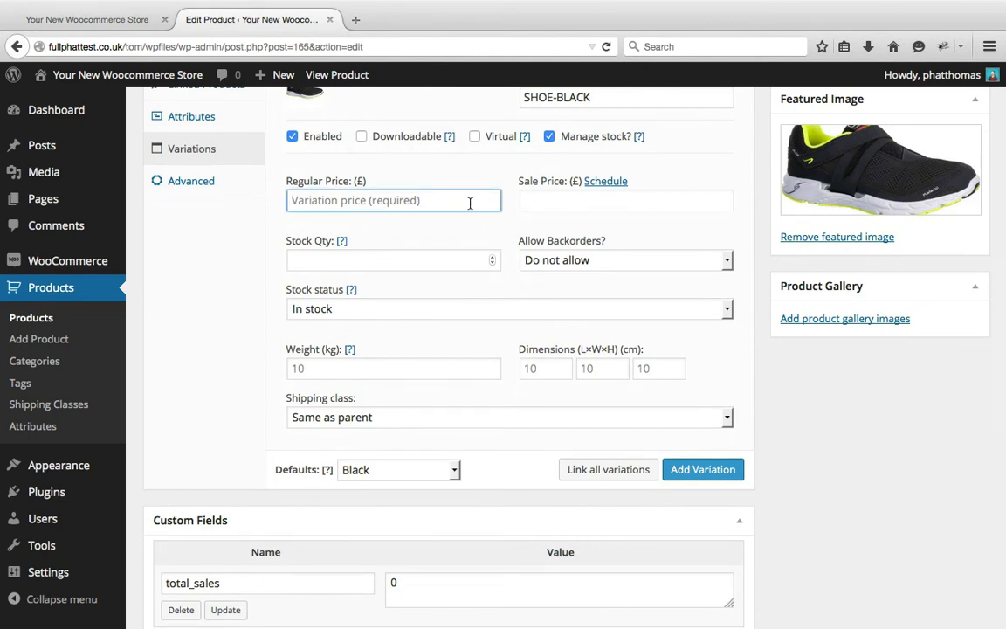
{"action": "type", "text": "50"}
{"action": "key", "text": "Tab"}
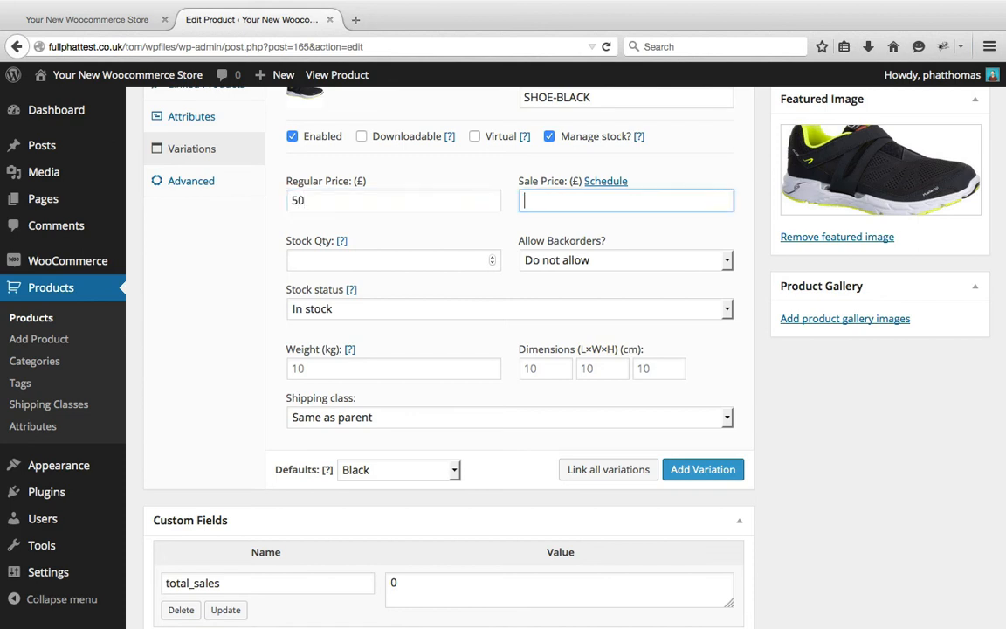
Set the Black variation's stock quantity to 10 and its weight to 10 kg
{"action": "left_click", "coordinate": [451, 261]}
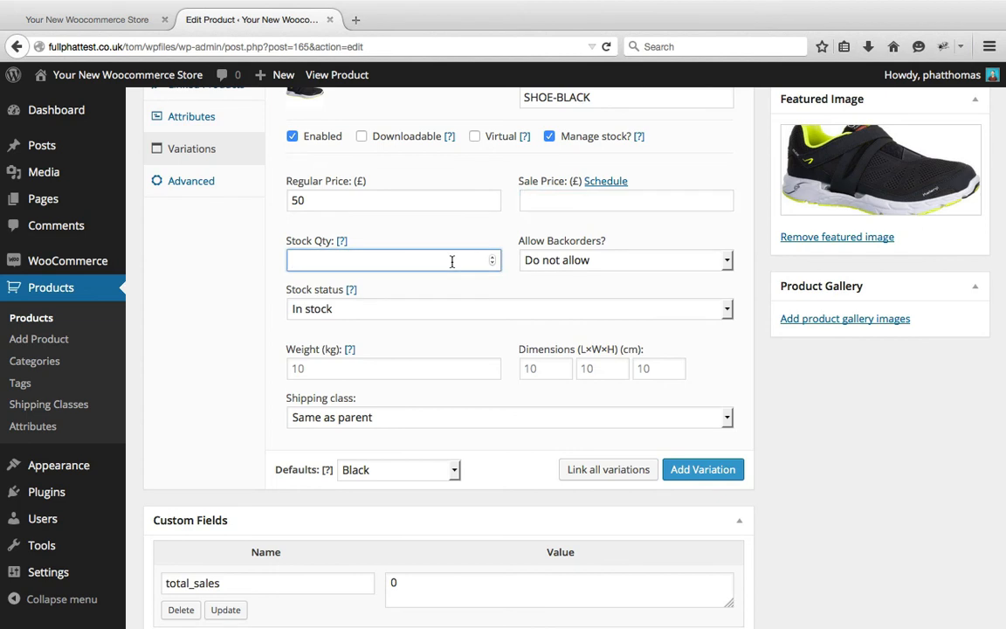
{"action": "type", "text": "10"}
{"action": "left_click", "coordinate": [460, 364]}
{"action": "type", "text": "10"}
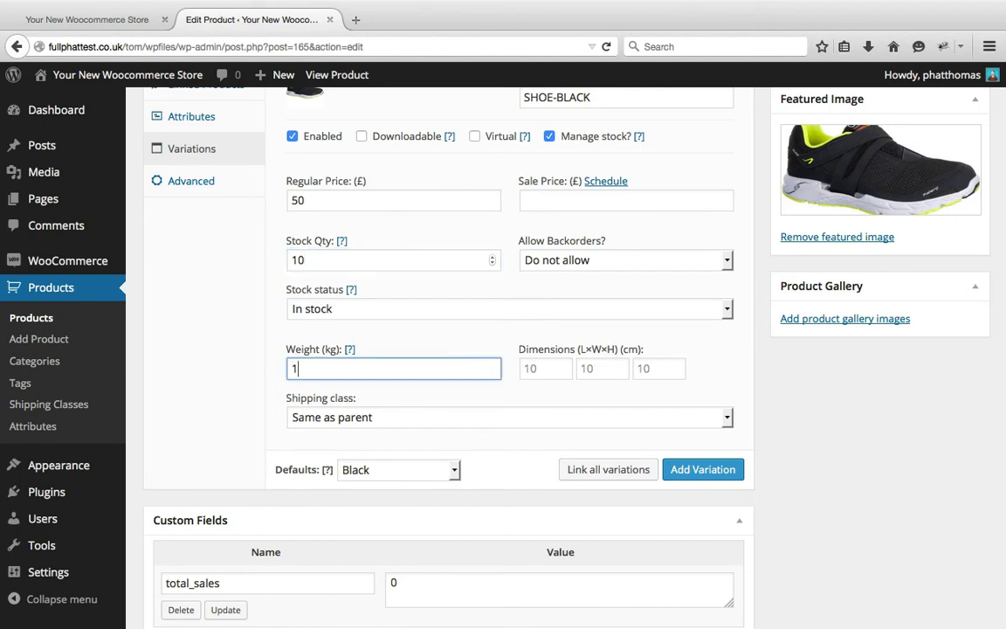
Enter 10 × 10 × 10 cm as the Black variation's dimensions
{"action": "key", "text": "Tab"}
{"action": "type", "text": "10"}
{"action": "key", "text": "Tab"}
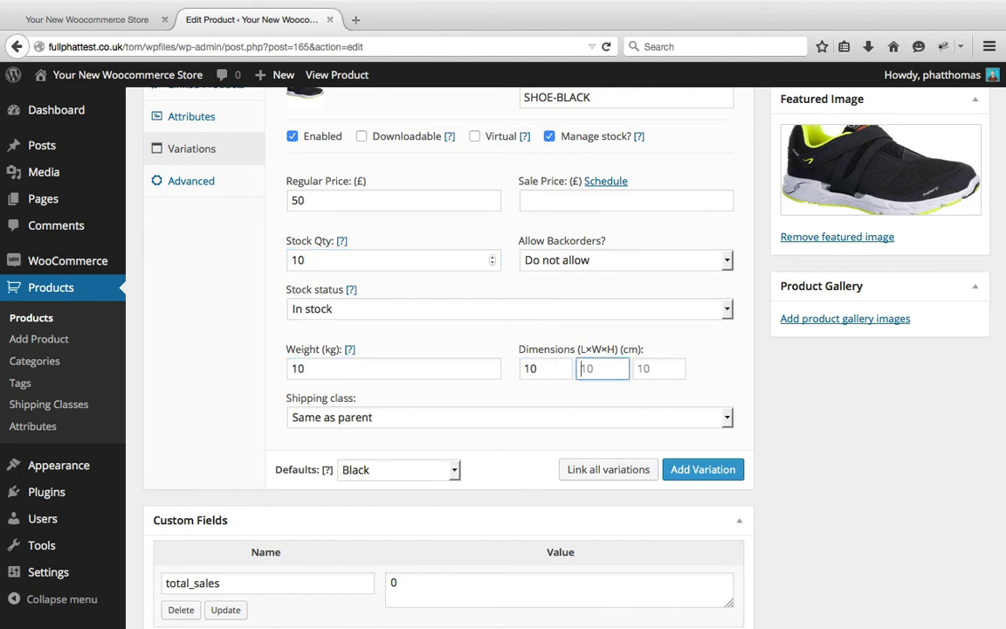
{"action": "type", "text": "10"}
{"action": "key", "text": "Tab"}
{"action": "type", "text": "10"}
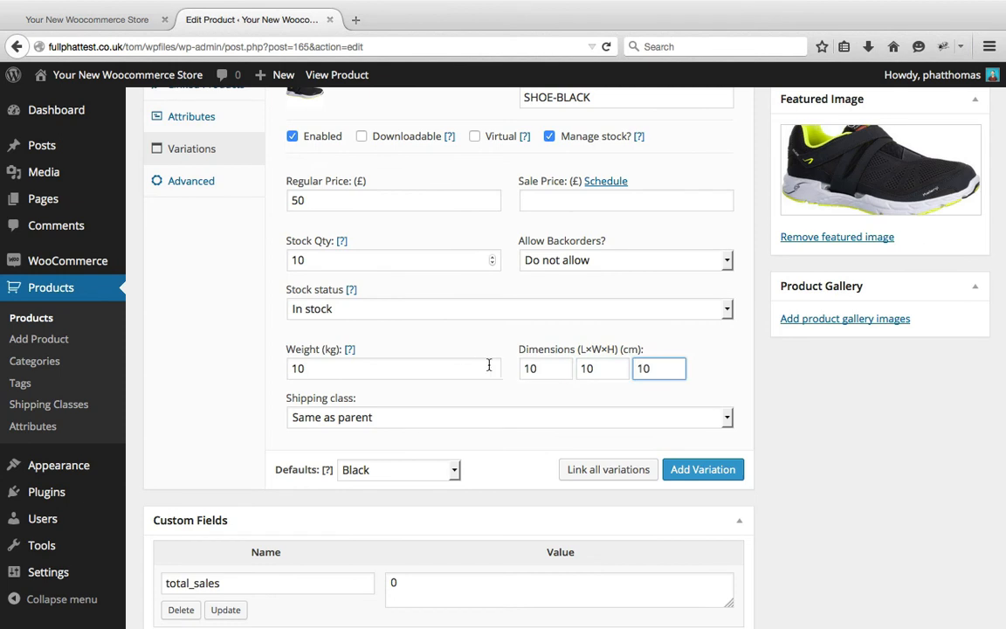
Clear the Black variation's dimensions and weight so these fields fall back to the parent product's values
{"action": "key", "text": "BackSpace"}
{"action": "key", "text": "BackSpace"}
{"action": "key", "text": "shift+Tab"}
{"action": "key", "text": "BackSpace"}
{"action": "key", "text": "shift+Tab"}
{"action": "key", "text": "BackSpace"}
{"action": "key", "text": "shift+Tab"}
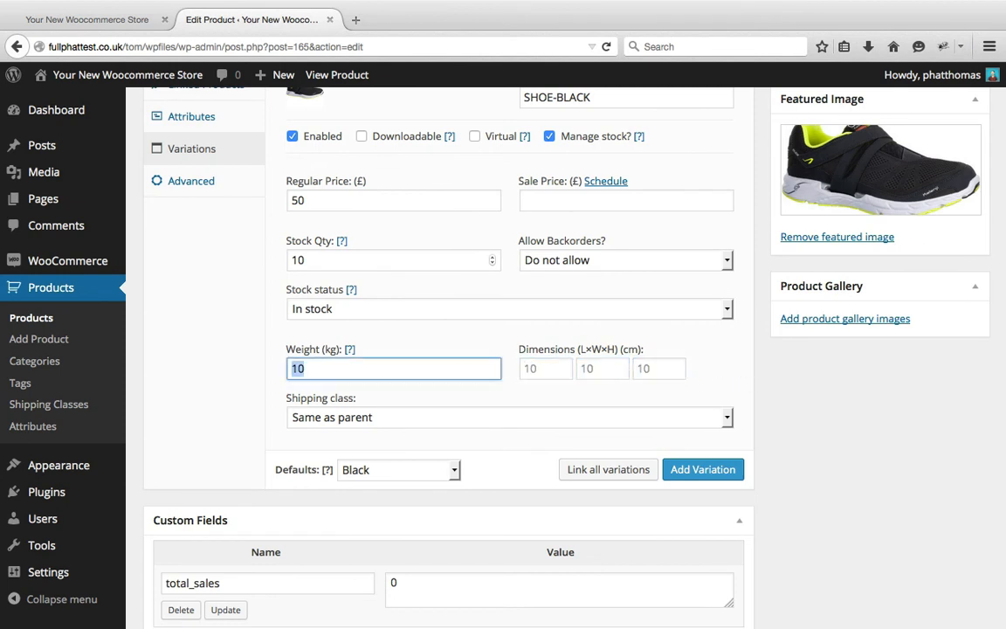
{"action": "key", "text": "BackSpace"}
{"action": "left_click", "coordinate": [789, 408]}
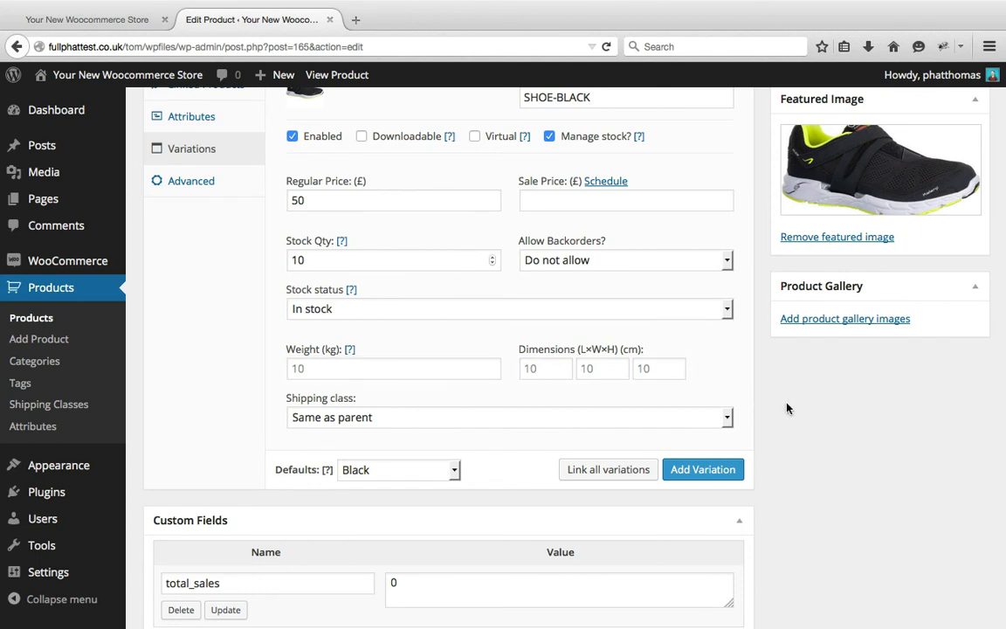
Check the shipping class options available for the Black variation
{"action": "left_click", "coordinate": [682, 425]}
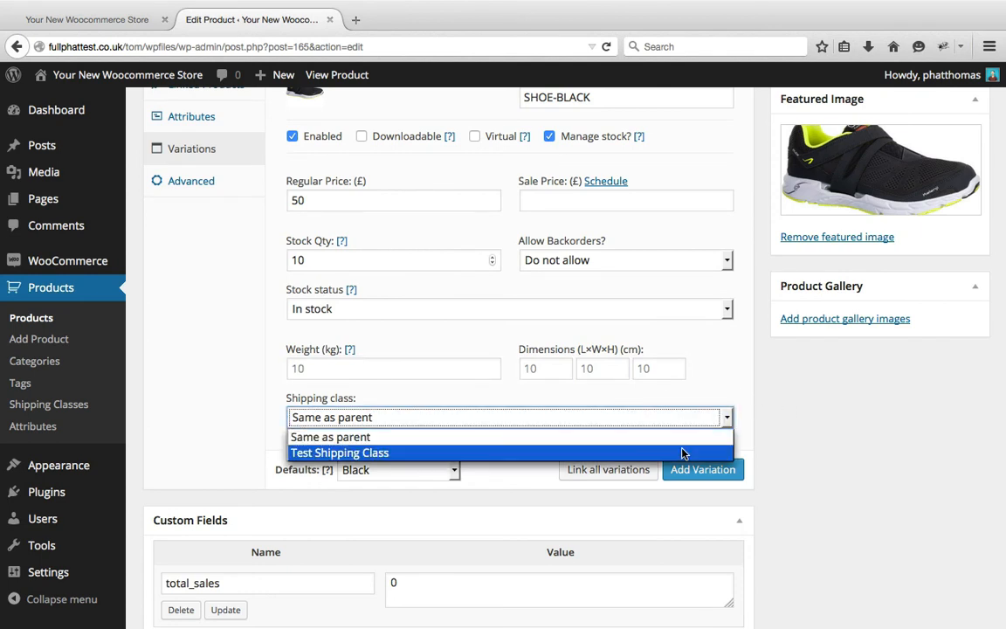
{"action": "left_click", "coordinate": [738, 380]}
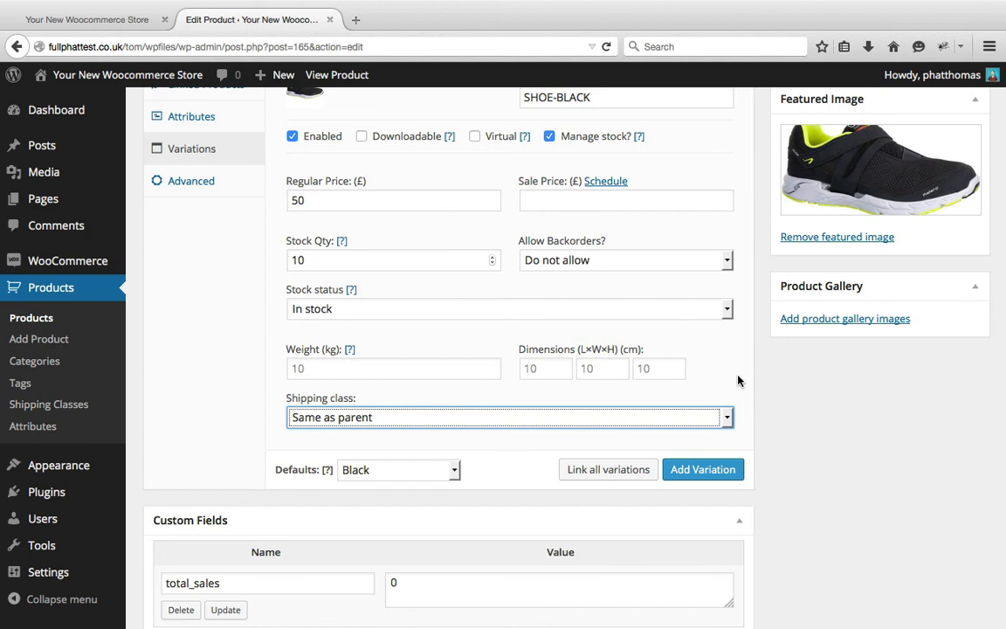
{"action": "left_click", "coordinate": [737, 380]}
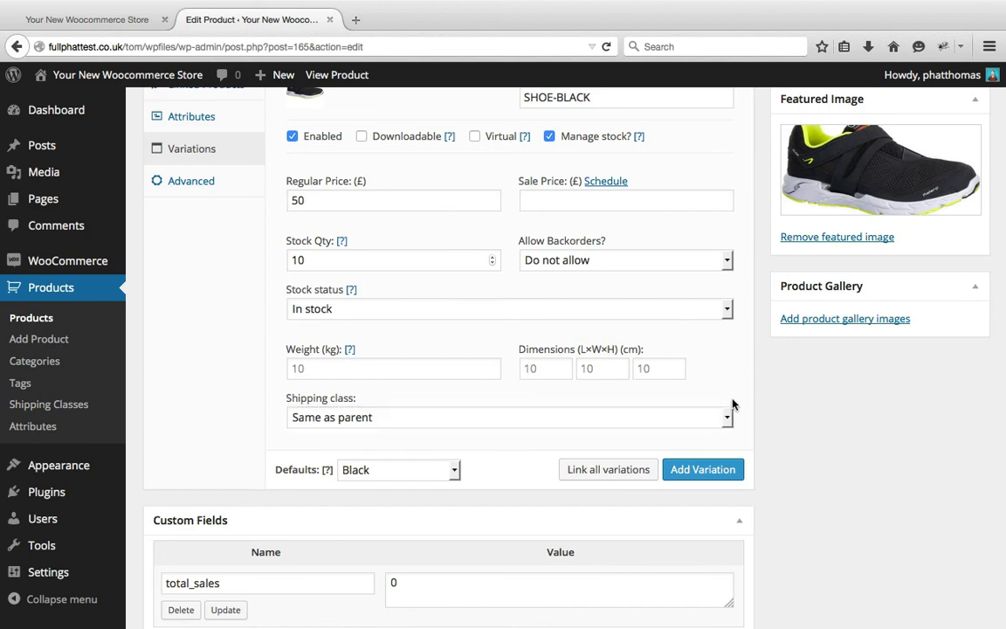
Add a second variation to the Shoe product and set its colour to Blue
{"action": "scroll", "coordinate": [714, 469], "scroll_direction": "up", "scroll_amount": 1}
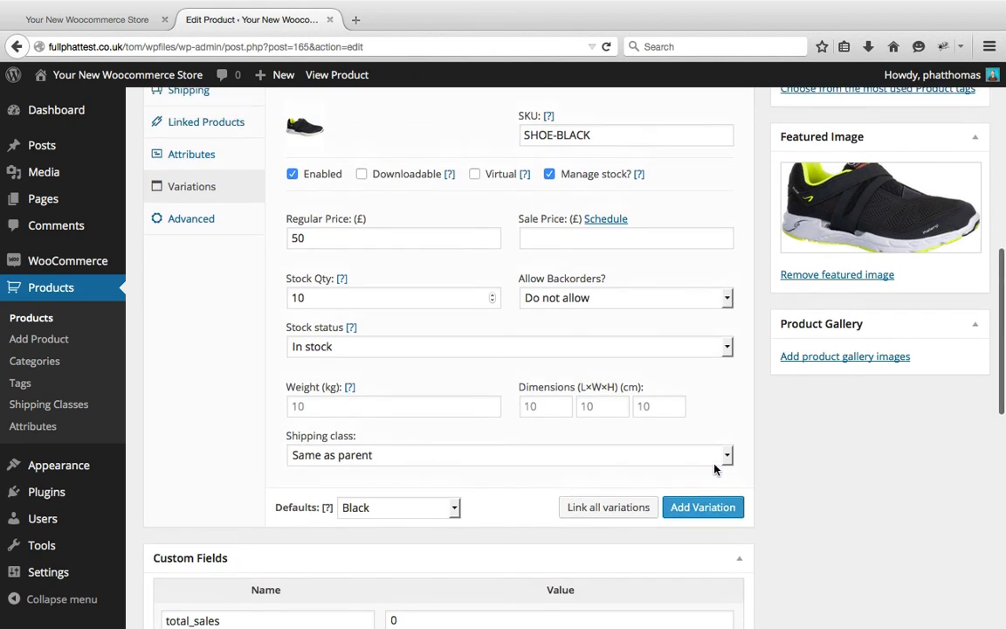
{"action": "scroll", "coordinate": [714, 468], "scroll_direction": "down", "scroll_amount": 3}
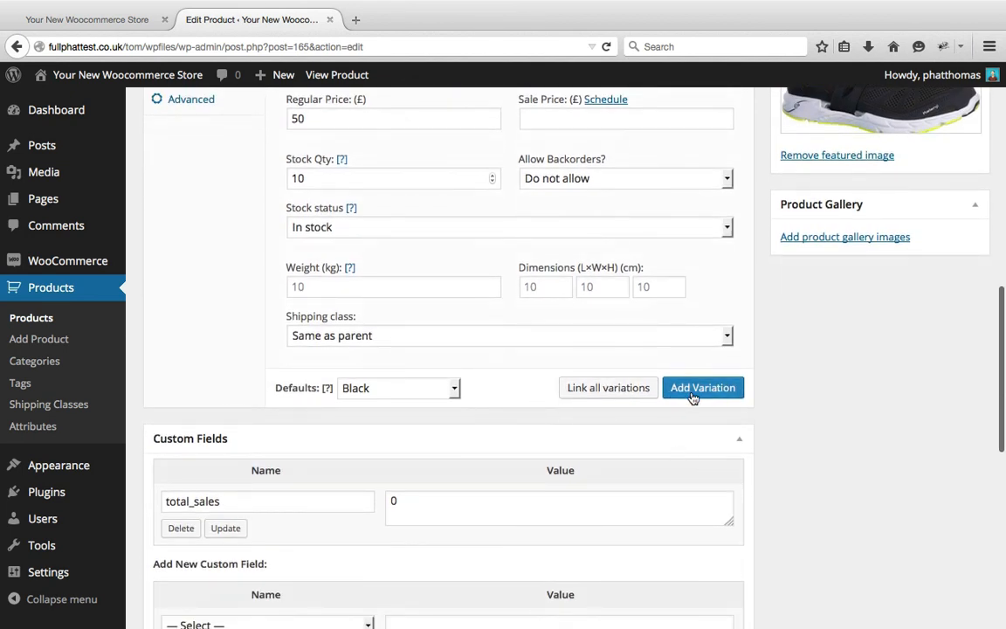
{"action": "left_click", "coordinate": [692, 395]}
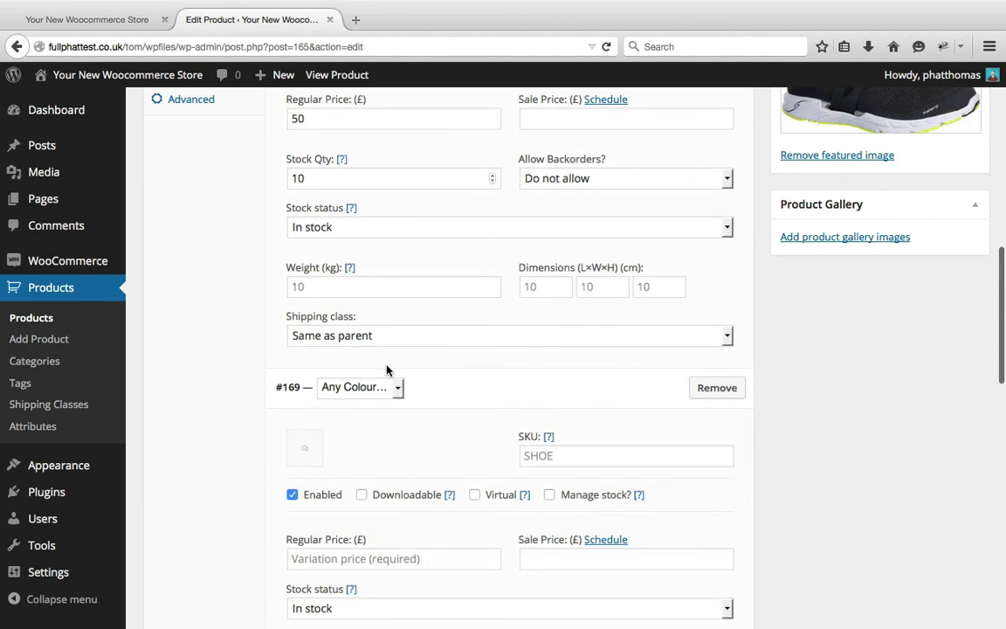
{"action": "left_click", "coordinate": [383, 389]}
{"action": "left_click", "coordinate": [336, 428]}
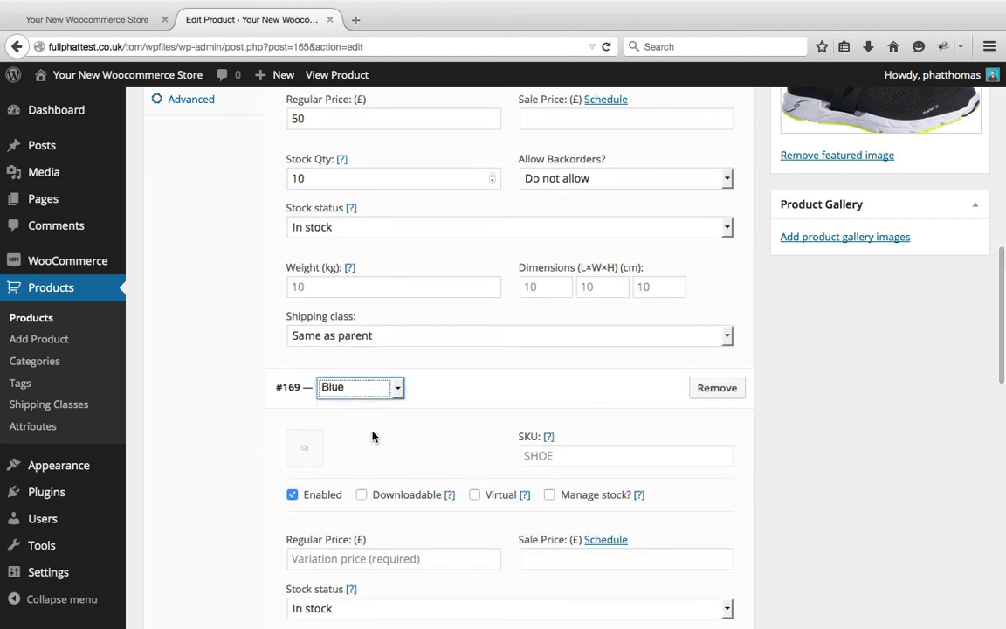
Upload kalenji-blue.jpg from the shoes folder and set it as the Blue variation's image
{"action": "left_click", "coordinate": [304, 451]}
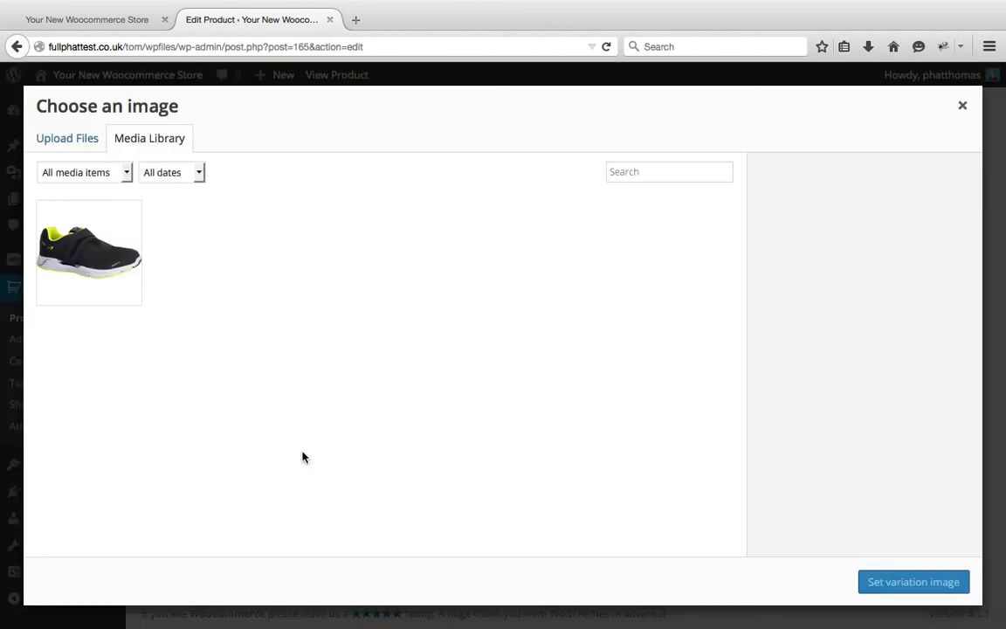
{"action": "left_click", "coordinate": [80, 142]}
{"action": "left_click", "coordinate": [483, 355]}
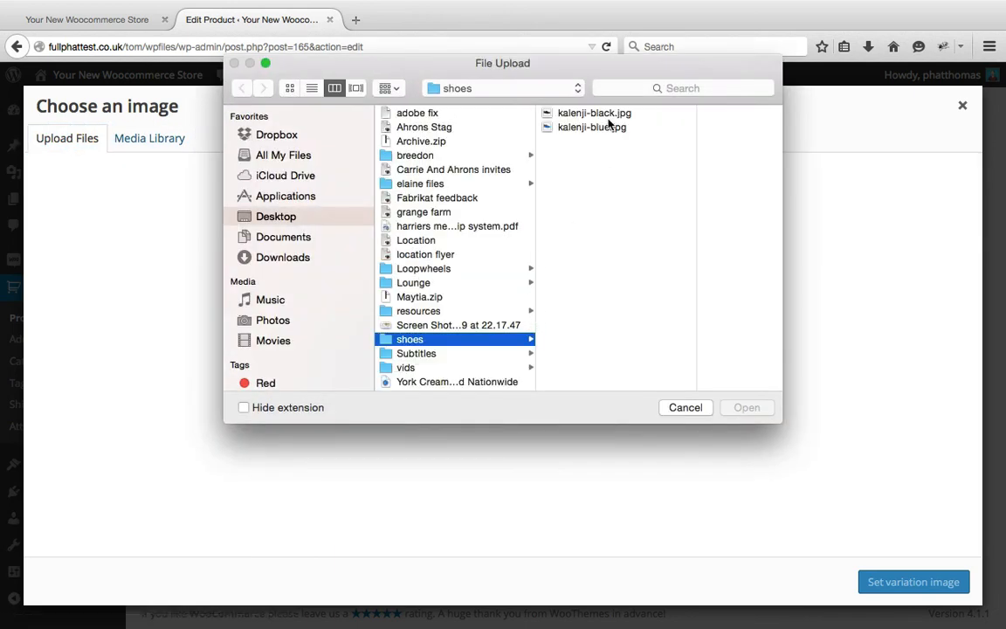
{"action": "left_click", "coordinate": [571, 129]}
{"action": "left_click", "coordinate": [747, 408]}
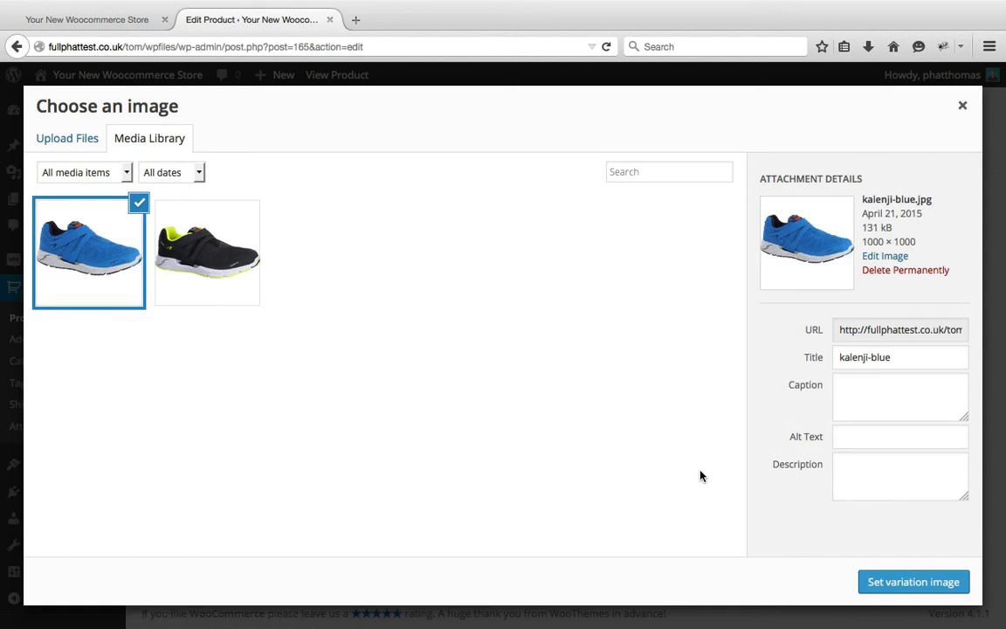
{"action": "left_click", "coordinate": [929, 591]}
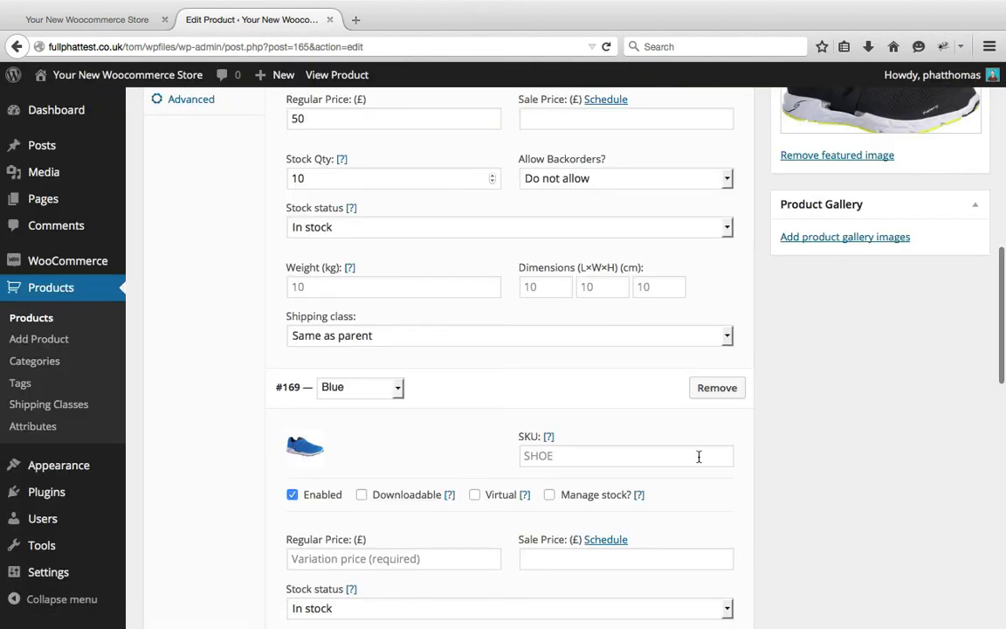
Set the Blue variation's SKU to SHOE-BLUE
{"action": "scroll", "coordinate": [699, 455], "scroll_direction": "down", "scroll_amount": 5}
{"action": "left_click", "coordinate": [681, 281]}
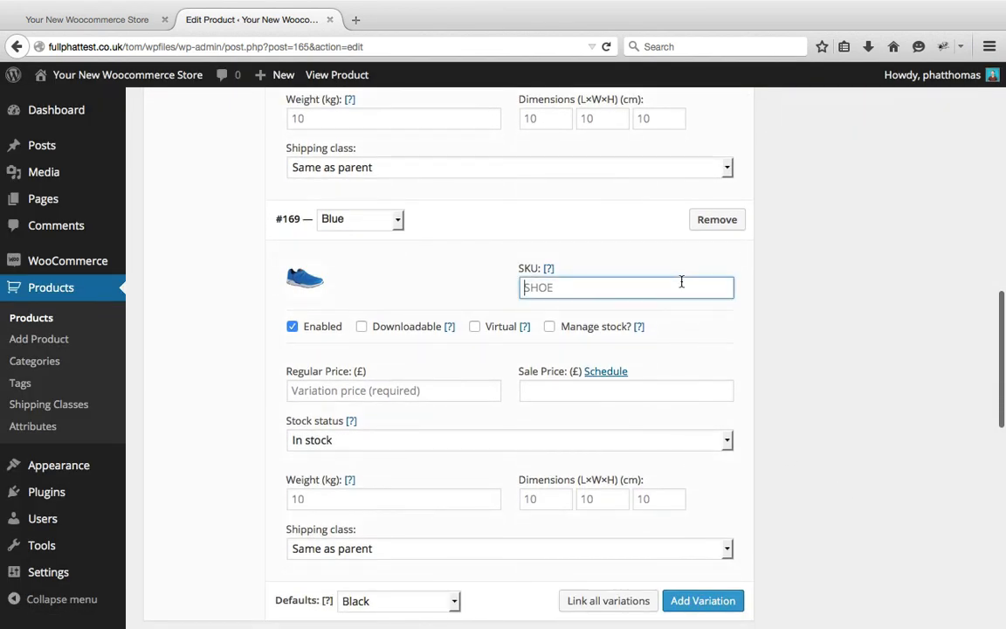
{"action": "type", "text": "SHOE-B"}
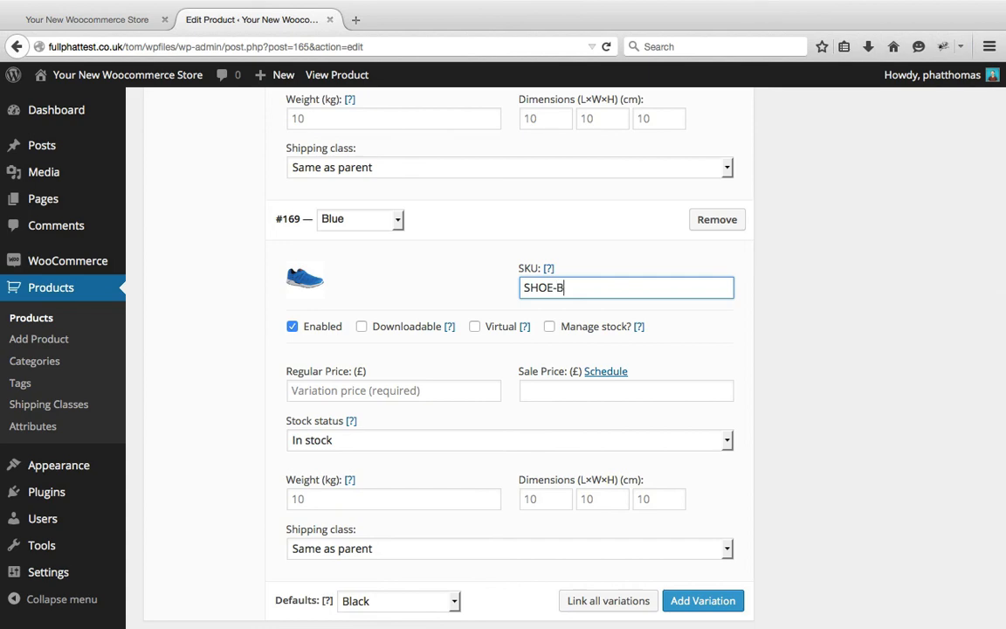
{"action": "type", "text": "LUE"}
{"action": "left_click", "coordinate": [767, 305]}
Enable stock management for the Blue variation and set its stock quantity to 5
{"action": "scroll", "coordinate": [768, 307], "scroll_direction": "up", "scroll_amount": 3}
{"action": "scroll", "coordinate": [768, 306], "scroll_direction": "up", "scroll_amount": 3}
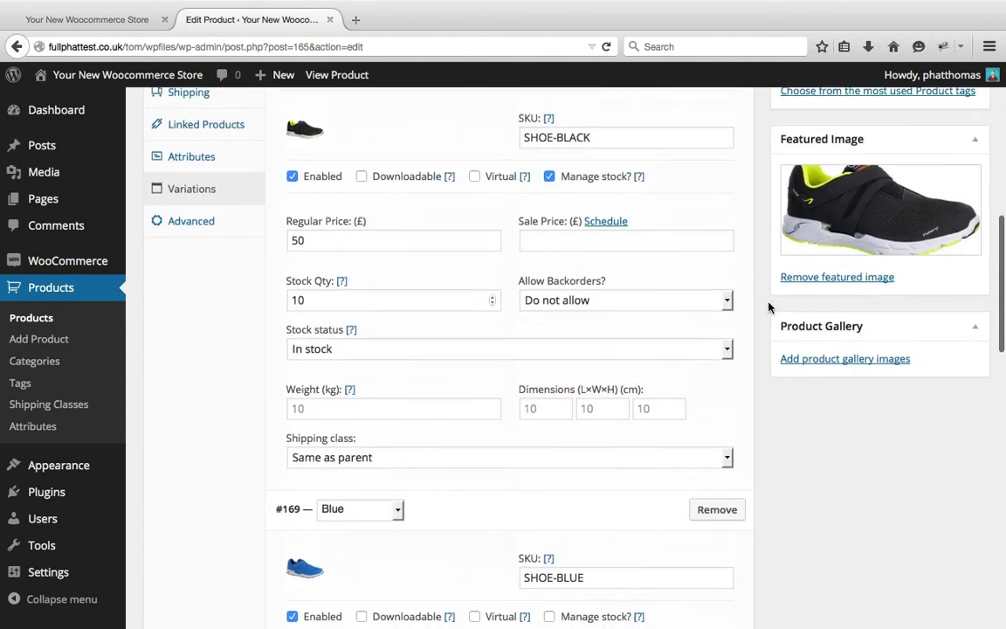
{"action": "scroll", "coordinate": [769, 306], "scroll_direction": "down", "scroll_amount": 4}
{"action": "scroll", "coordinate": [769, 306], "scroll_direction": "down", "scroll_amount": 4}
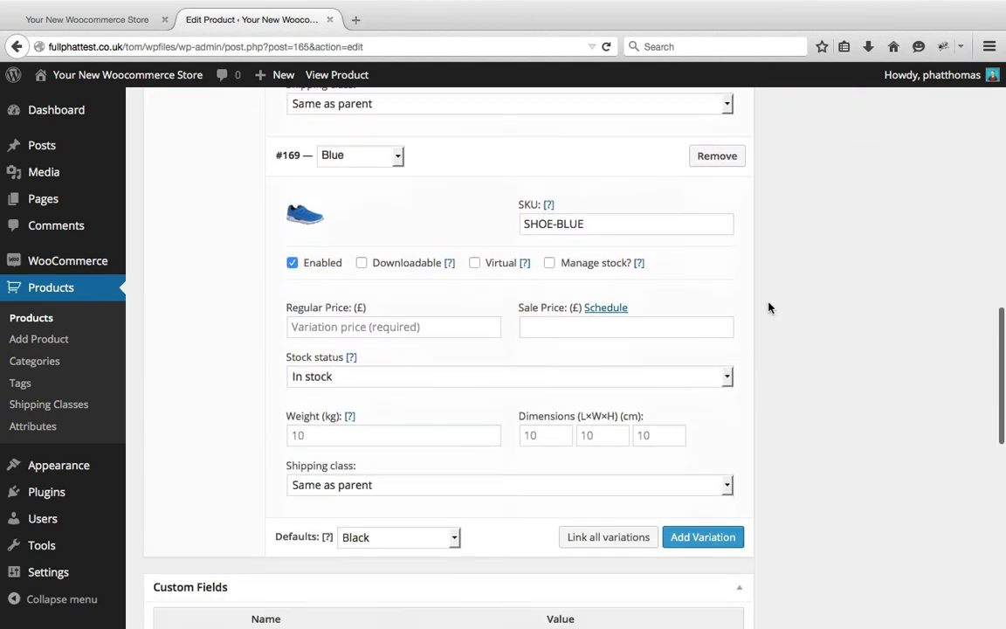
{"action": "left_click", "coordinate": [562, 240]}
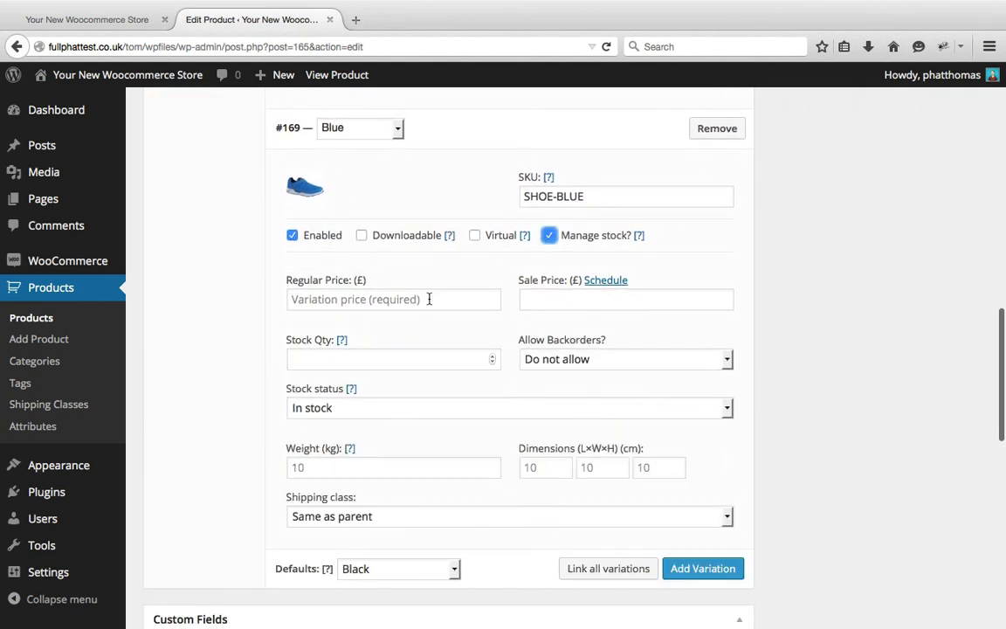
{"action": "left_click", "coordinate": [400, 359]}
{"action": "type", "text": "5"}
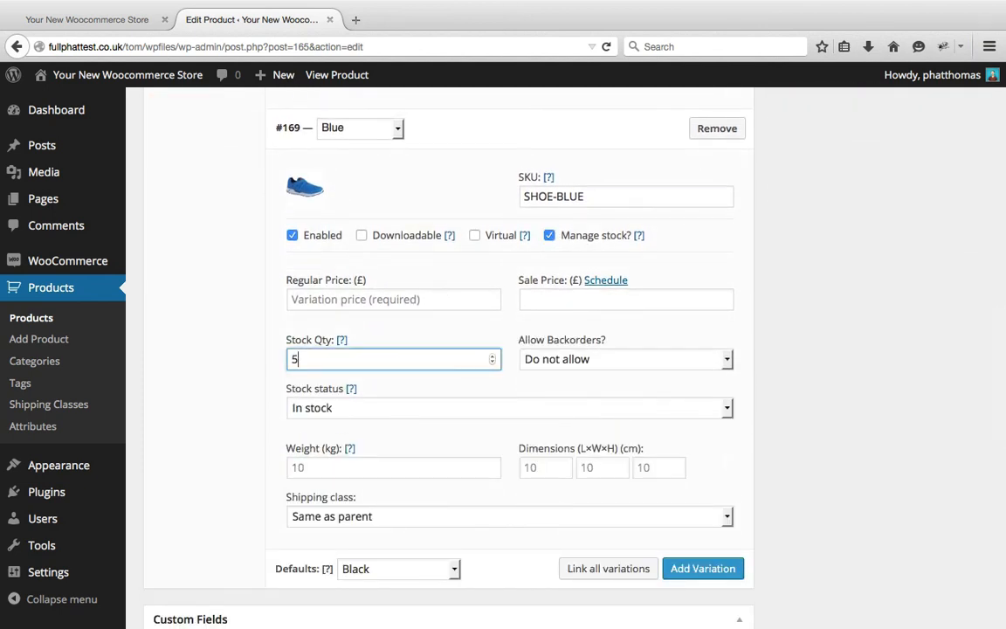
Set the Blue variation's regular price to £40 and its sale price to £30
{"action": "left_click", "coordinate": [460, 294]}
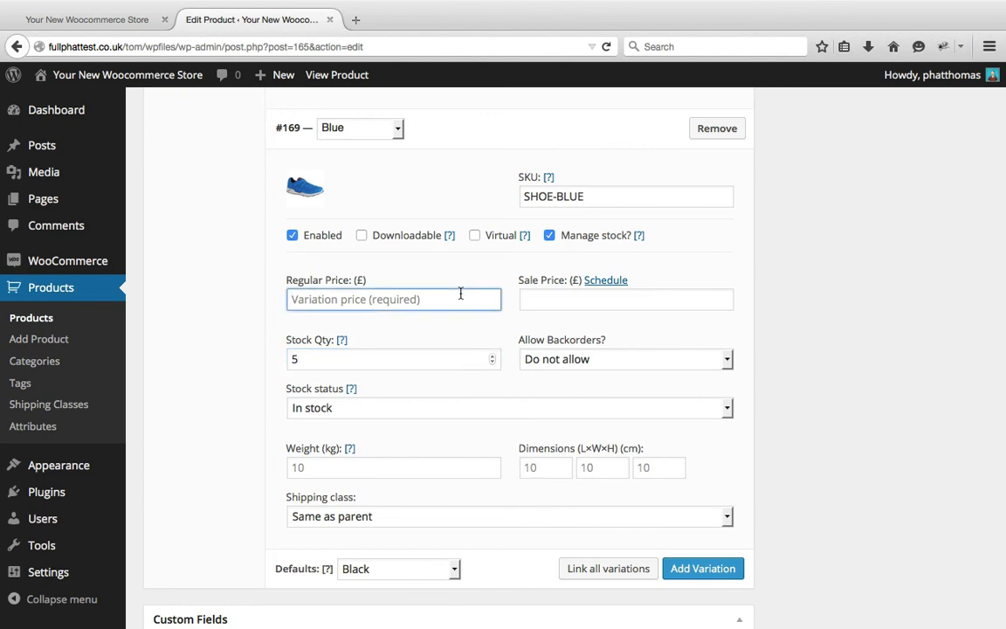
{"action": "scroll", "coordinate": [460, 295], "scroll_direction": "up", "scroll_amount": 8}
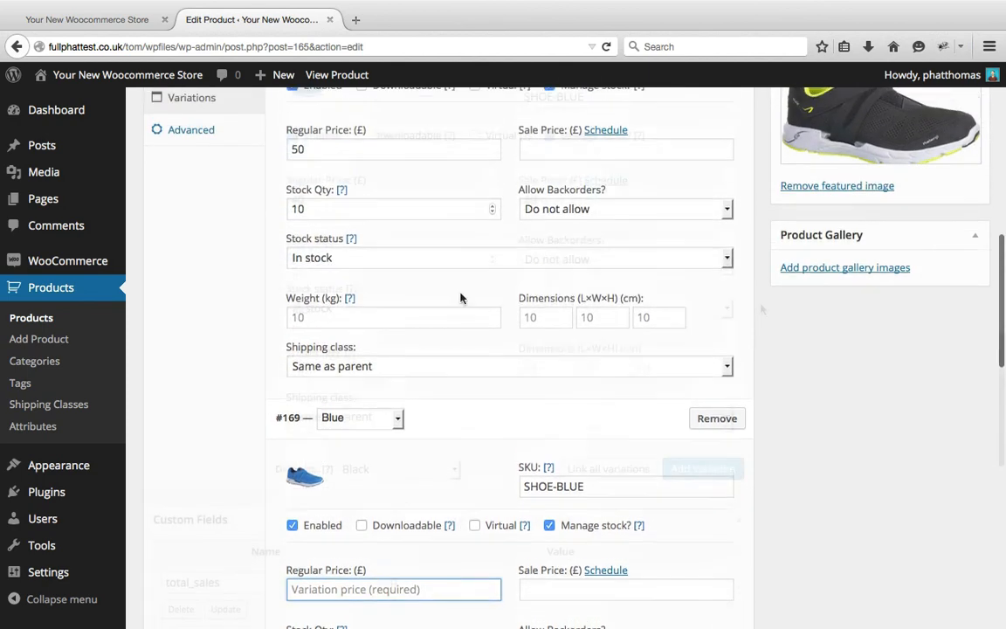
{"action": "scroll", "coordinate": [460, 297], "scroll_direction": "down", "scroll_amount": 5}
{"action": "type", "text": "40"}
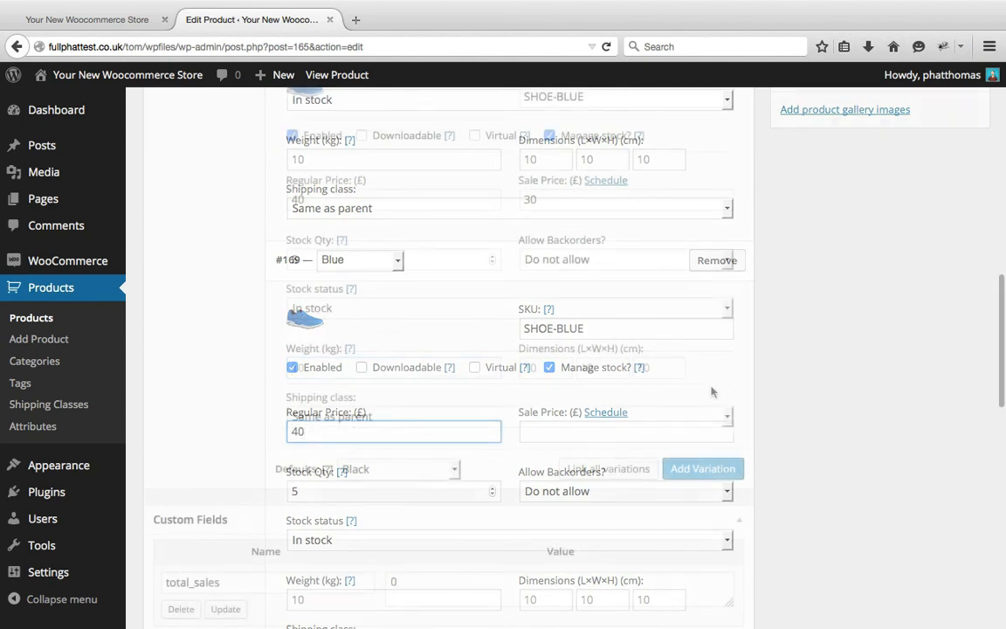
{"action": "scroll", "coordinate": [714, 391], "scroll_direction": "down", "scroll_amount": 3}
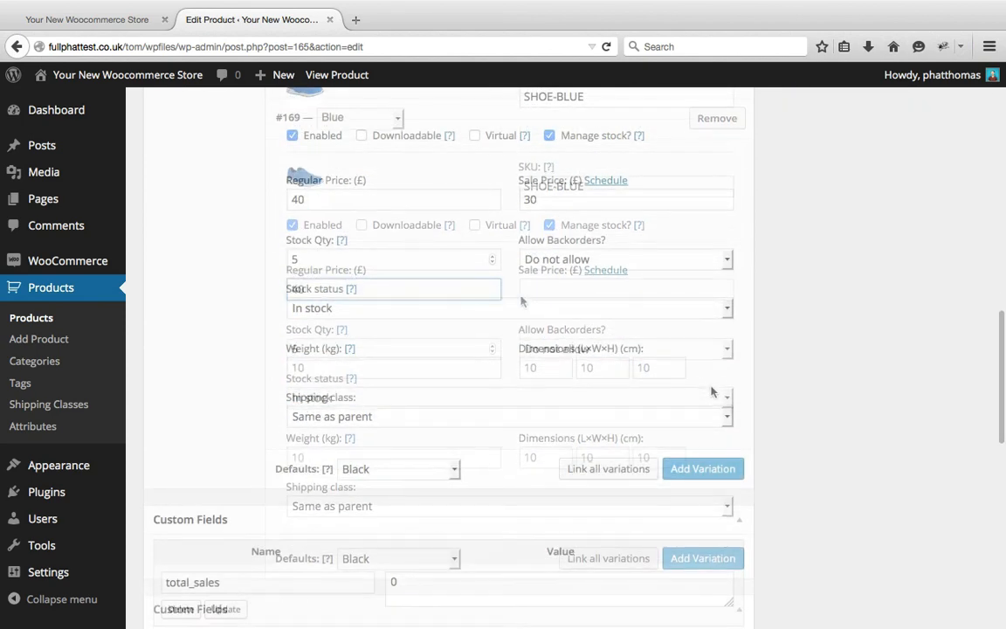
{"action": "key", "text": "Tab"}
{"action": "type", "text": "30"}
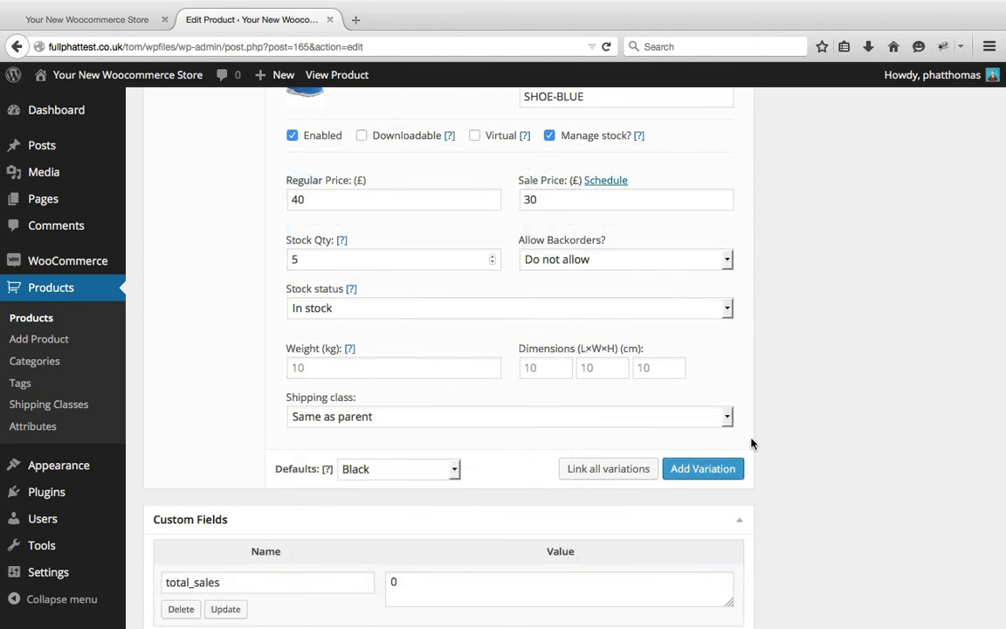
Update the Shoe product to save its Black and Blue variations
{"action": "scroll", "coordinate": [750, 444], "scroll_direction": "down", "scroll_amount": 5}
{"action": "scroll", "coordinate": [750, 444], "scroll_direction": "up", "scroll_amount": 10}
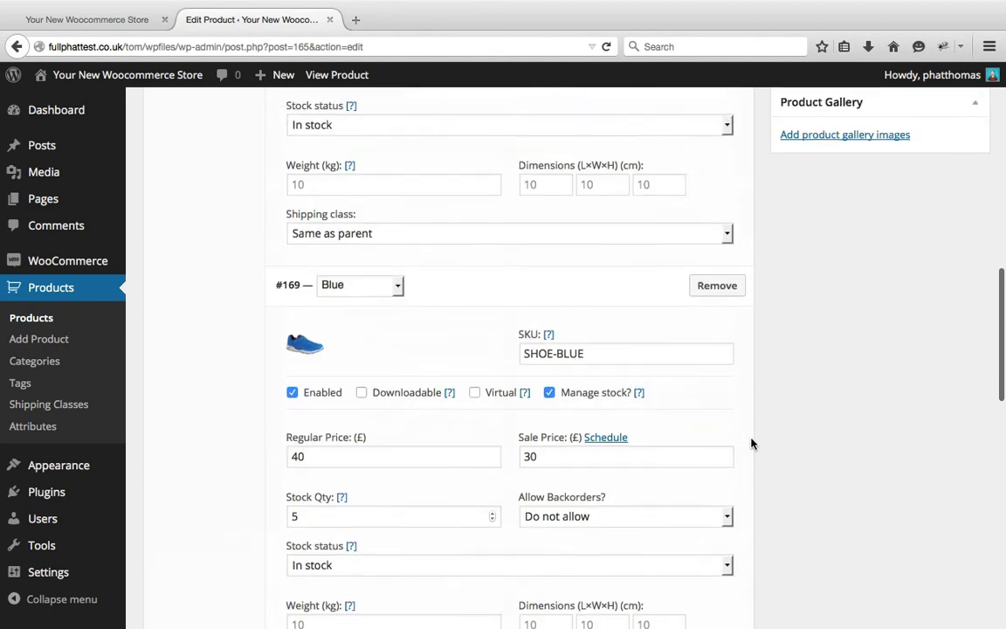
{"action": "scroll", "coordinate": [751, 444], "scroll_direction": "up", "scroll_amount": 15}
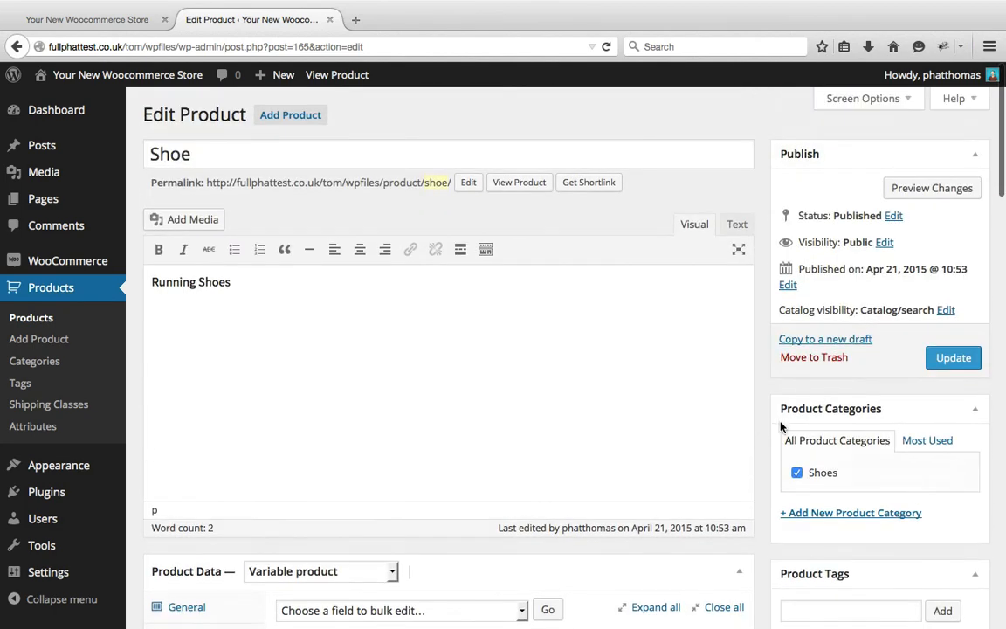
{"action": "left_click", "coordinate": [952, 363]}
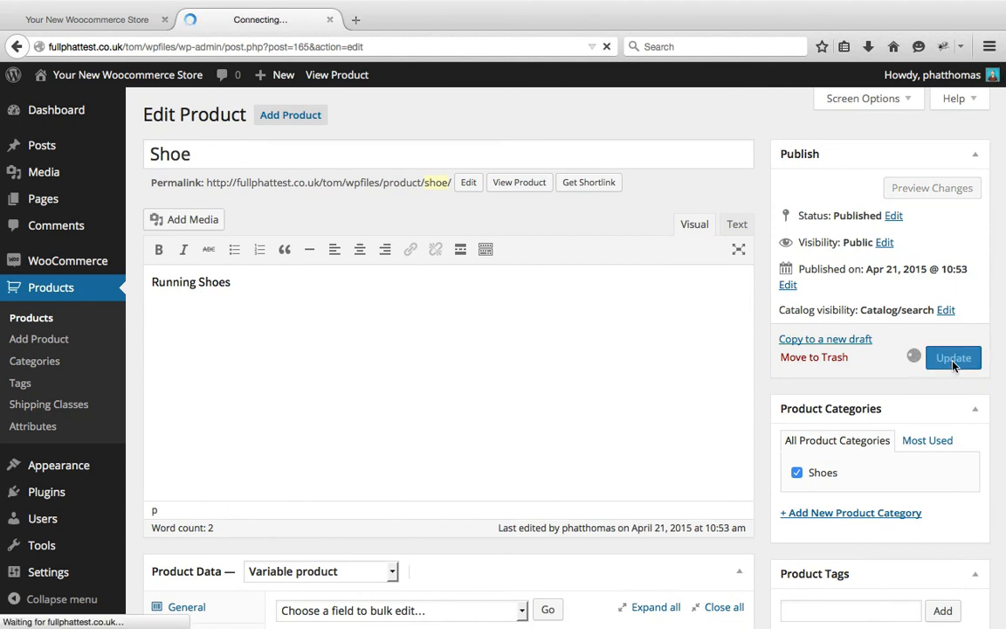